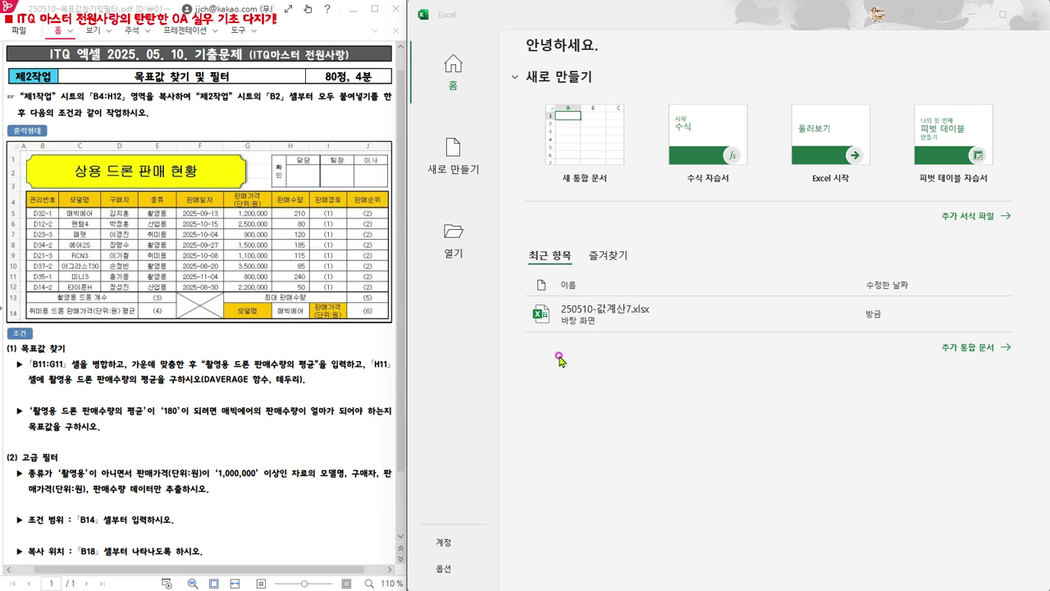
- Open the workbook 250510-값계산7.xlsx from the 바탕 화면 folder
left_click(456, 236)
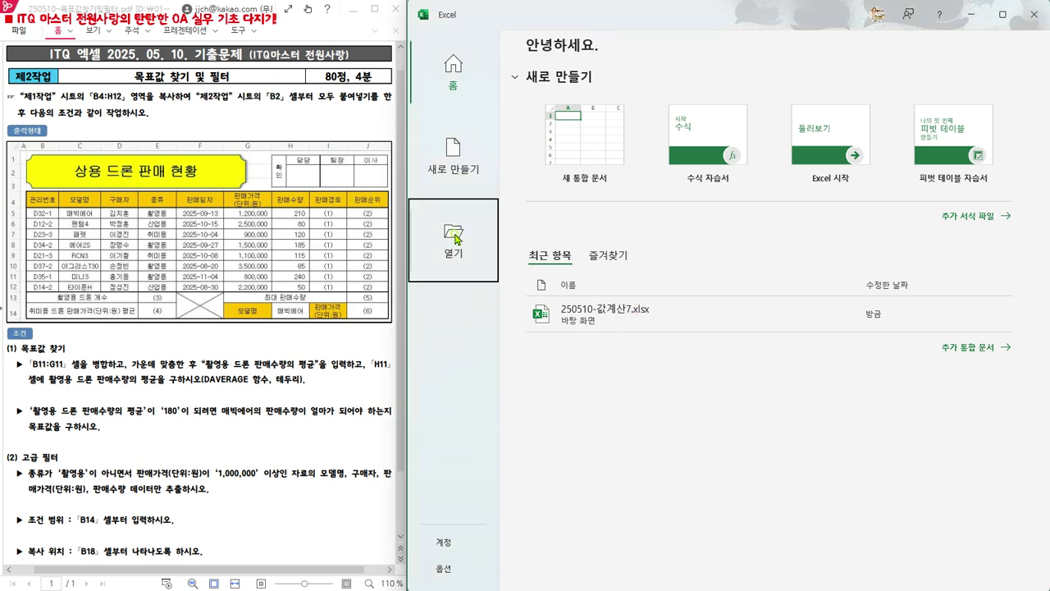
left_click(574, 265)
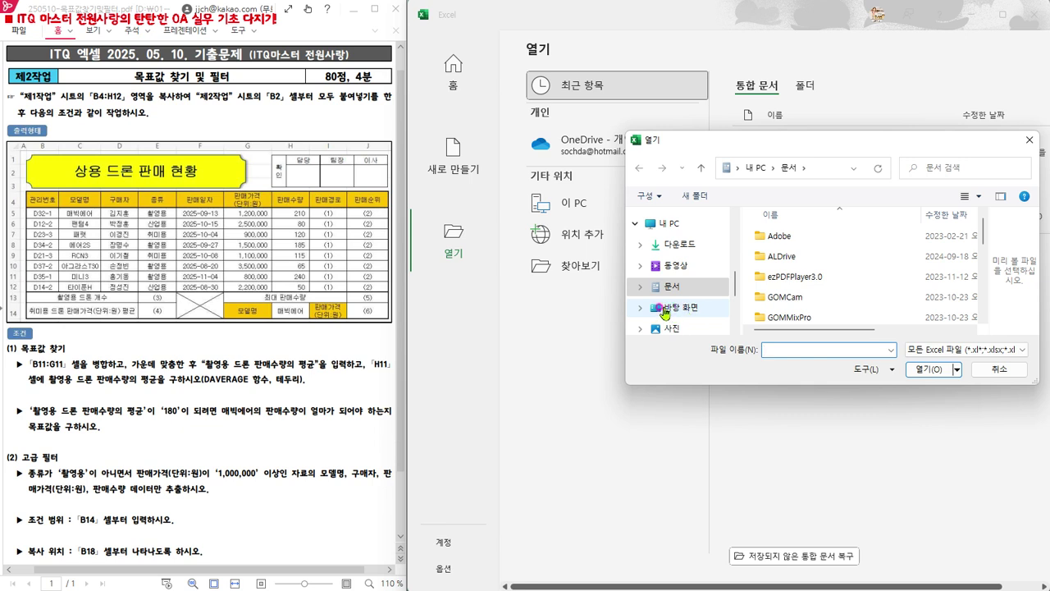
left_click(681, 312)
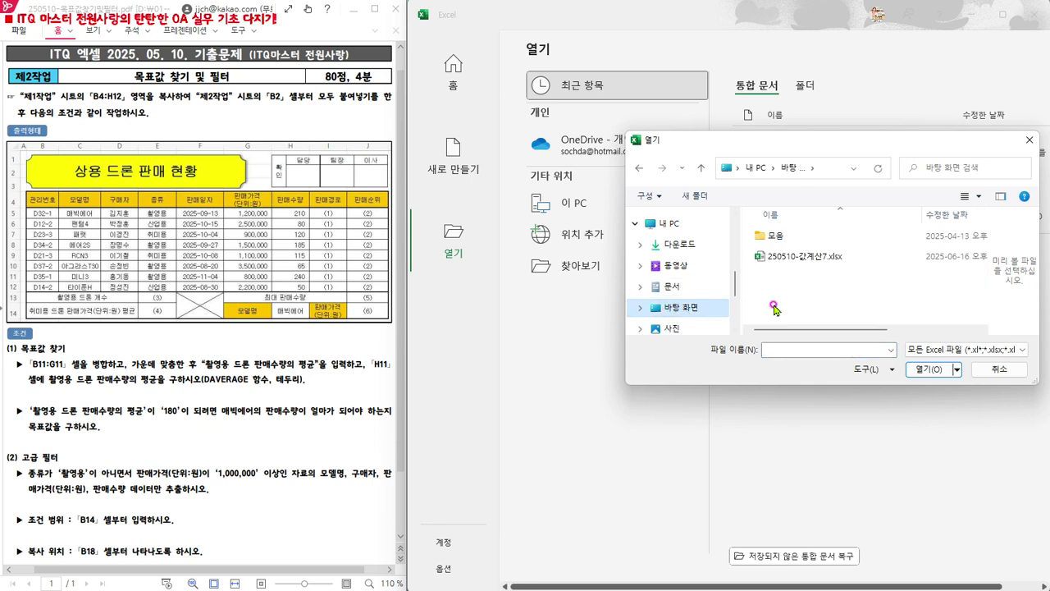
left_click(809, 258)
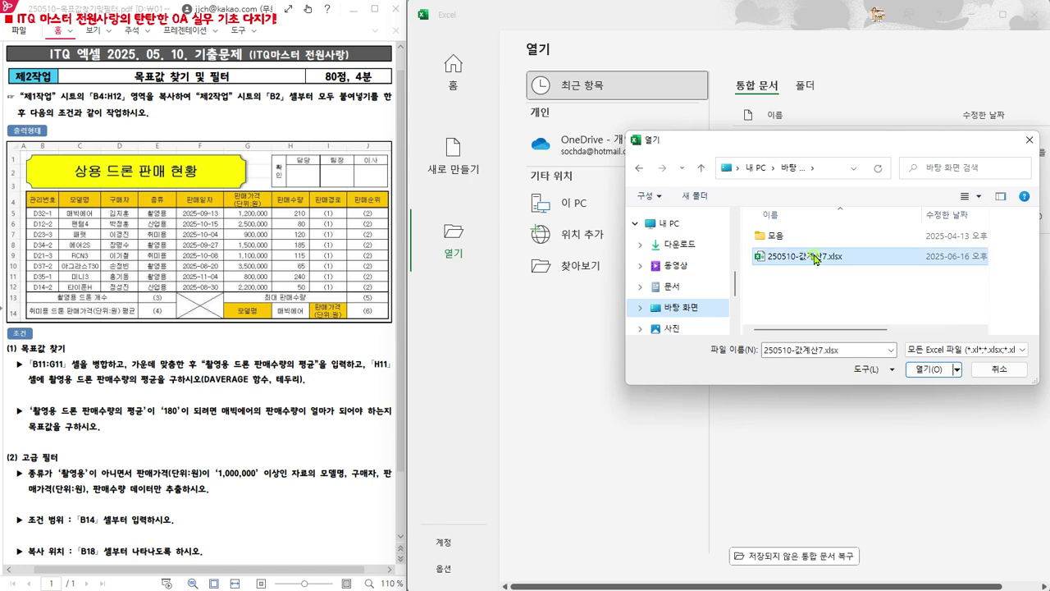
left_click(930, 371)
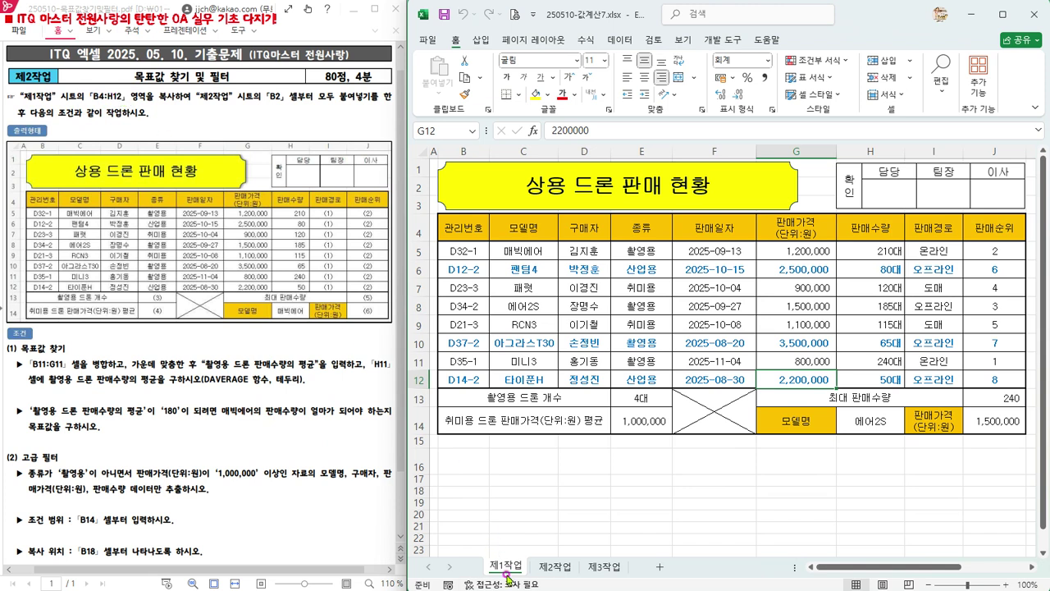
- Copy the range B4:H12 on the 제1작업 sheet and select cell B2 on the 제2작업 sheet as the destination
left_click_drag(456, 229, 881, 379)
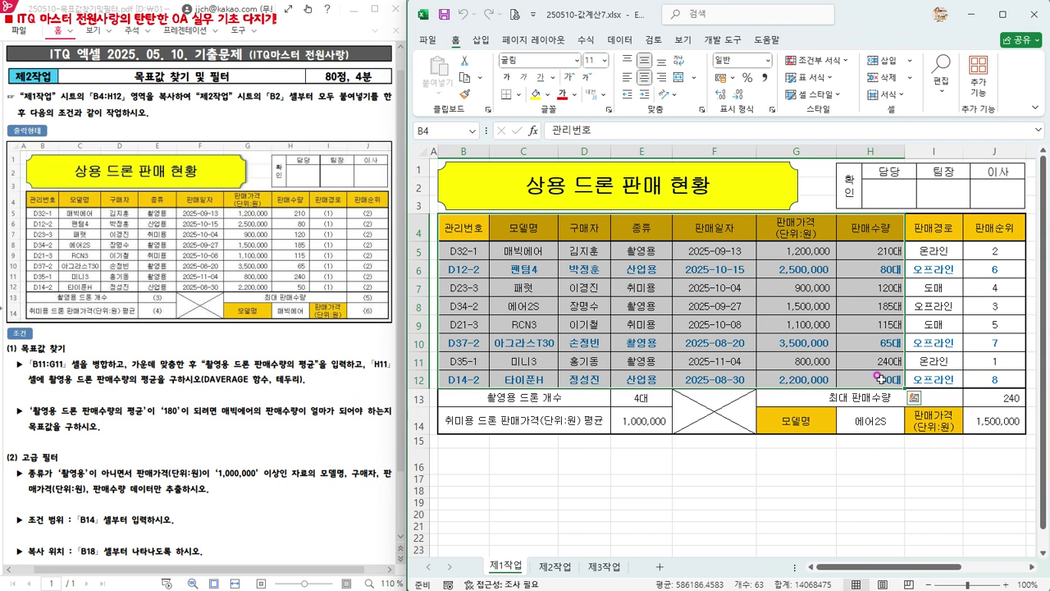
key("ctrl+c")
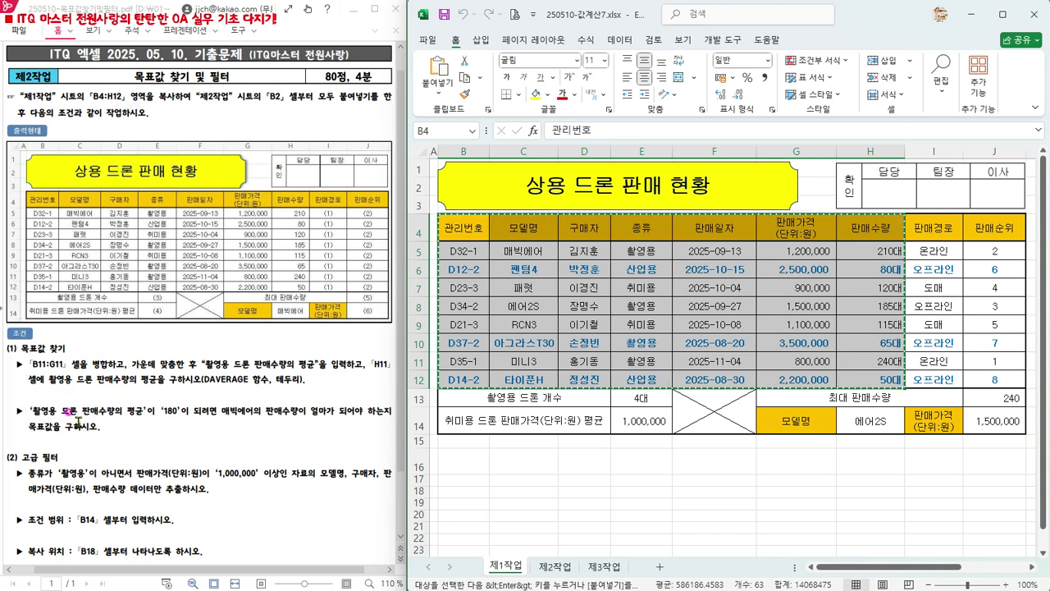
left_click(555, 567)
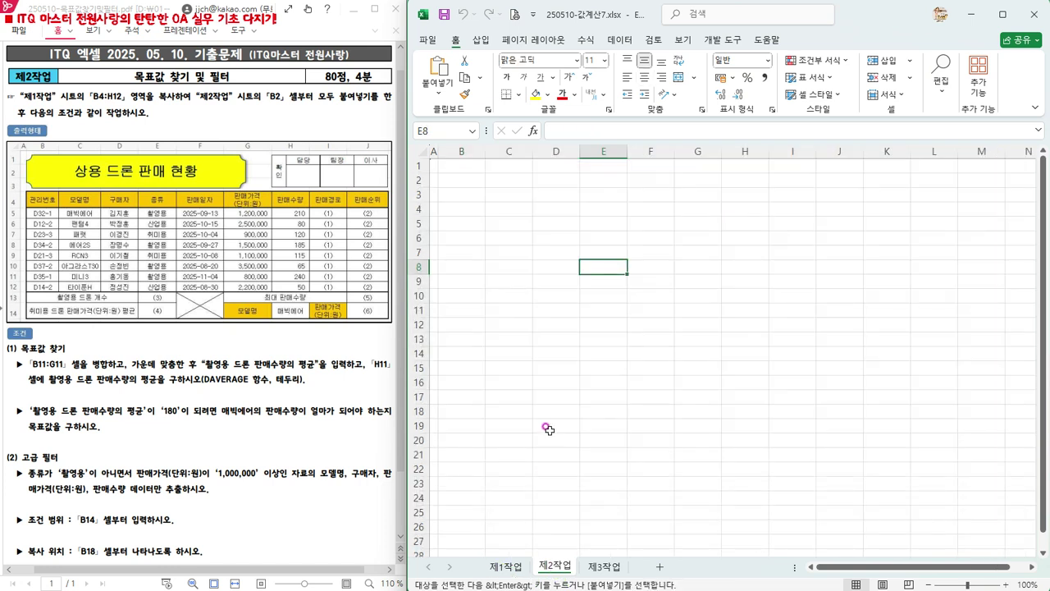
left_click(464, 178)
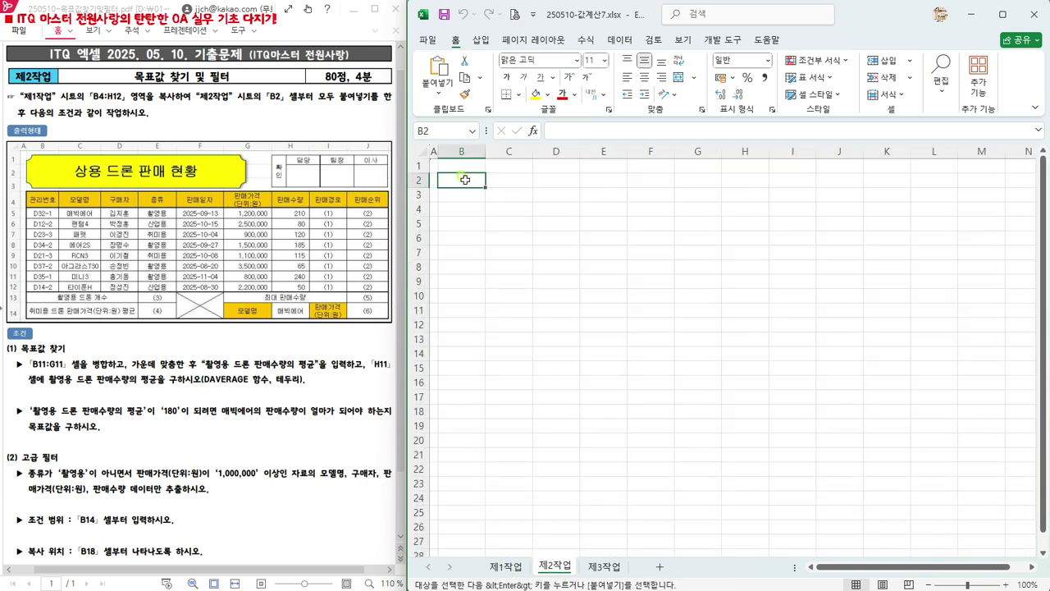
- Try a regular paste of the copied table at B2 on the 제2작업 sheet and undo it
left_click(505, 567)
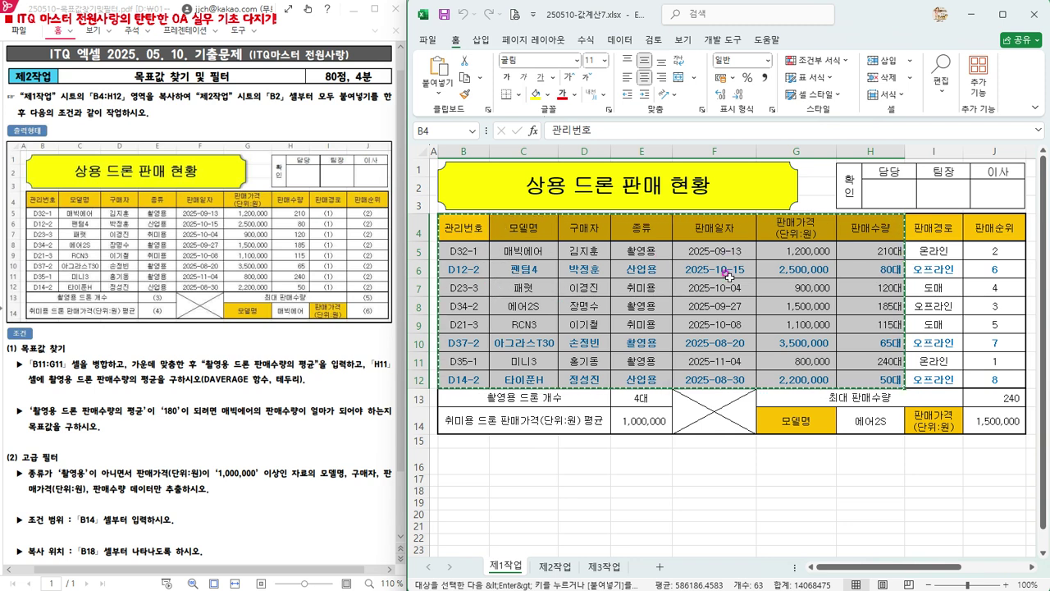
left_click(555, 566)
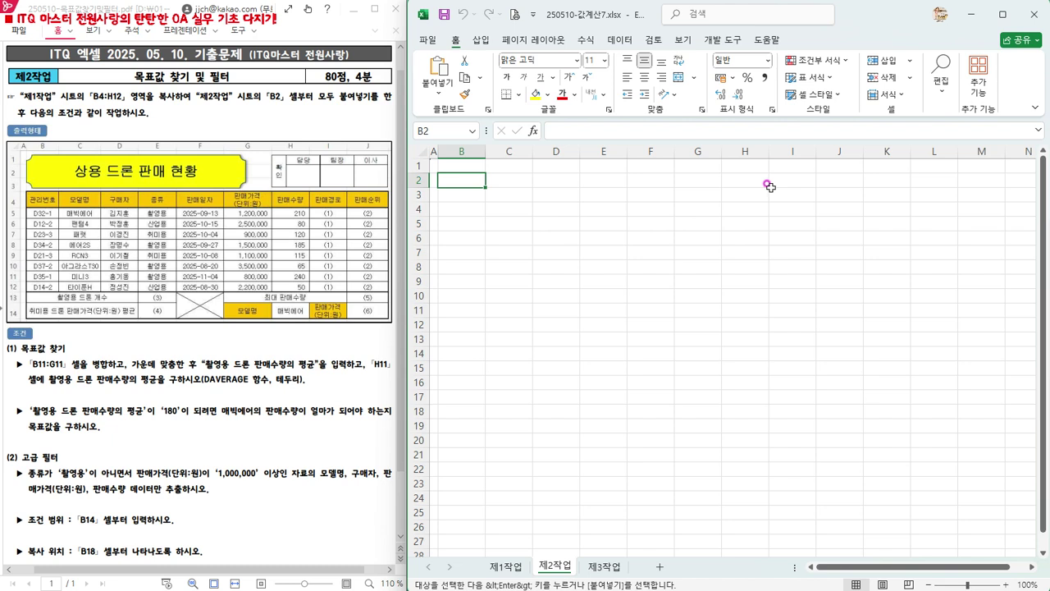
key("ctrl+v")
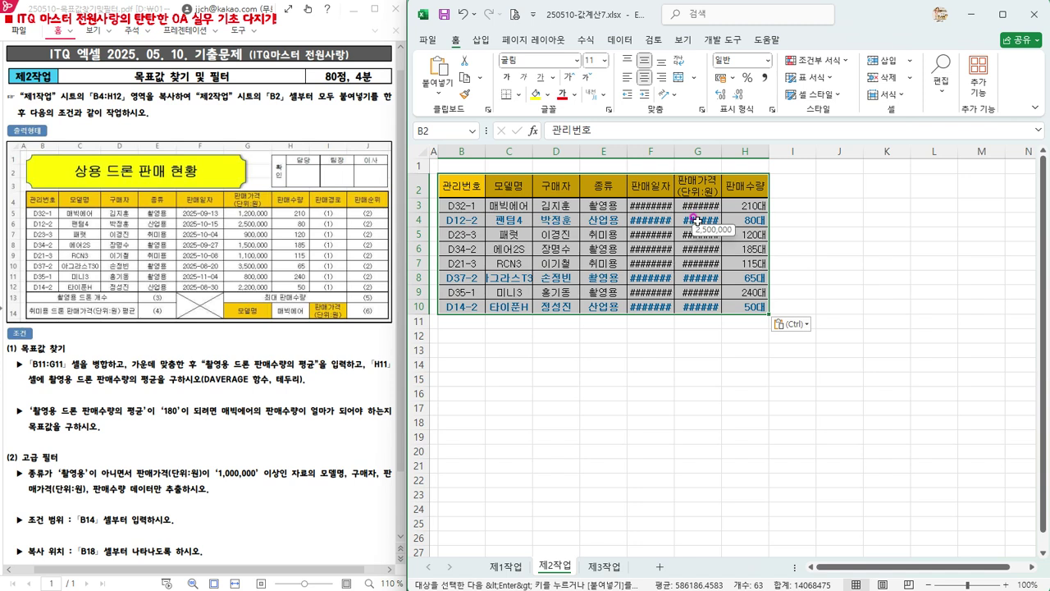
left_click(465, 15)
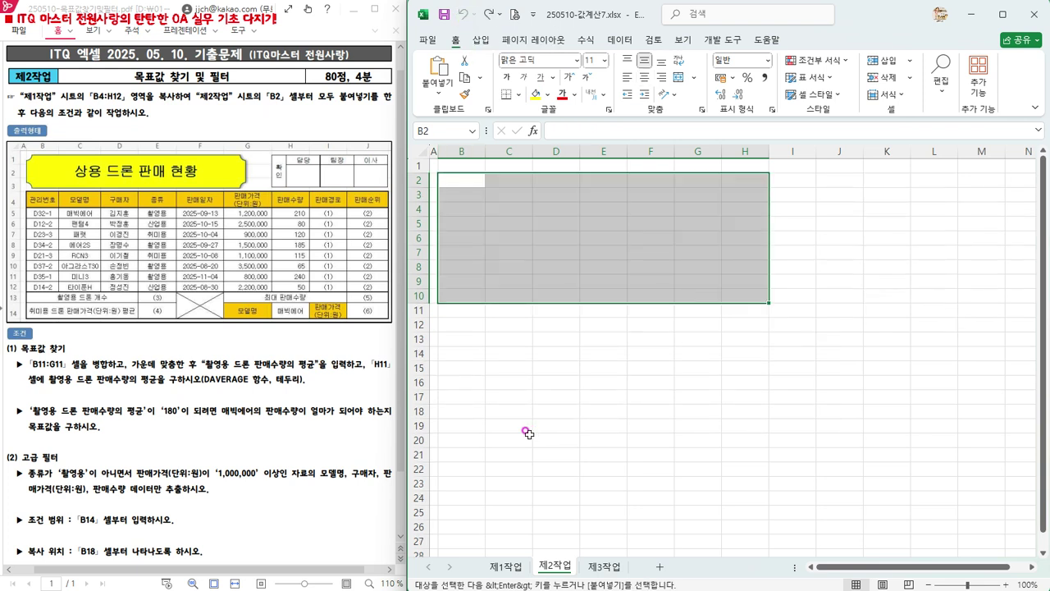
- Paste the copied table at B2 on the 제2작업 sheet with the 원본 열 너비 유지 option to keep source column widths
left_click(507, 567)
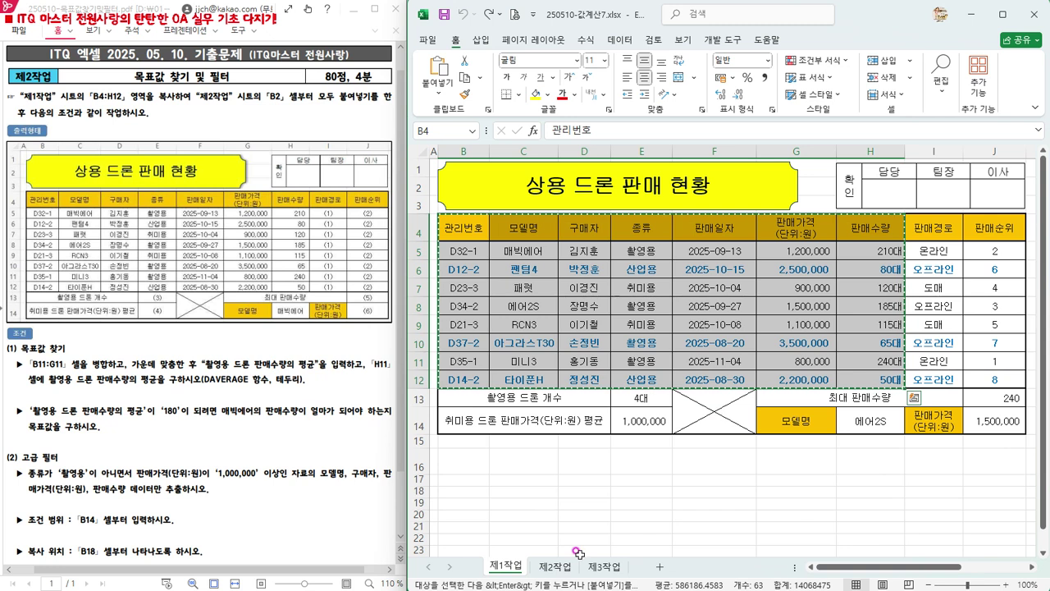
left_click(554, 566)
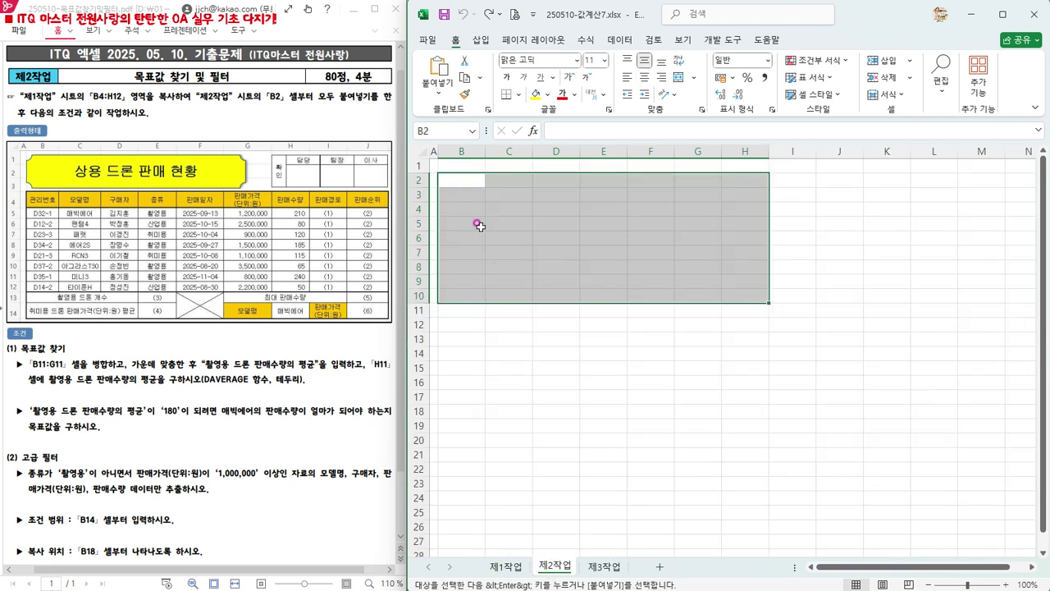
left_click(461, 181)
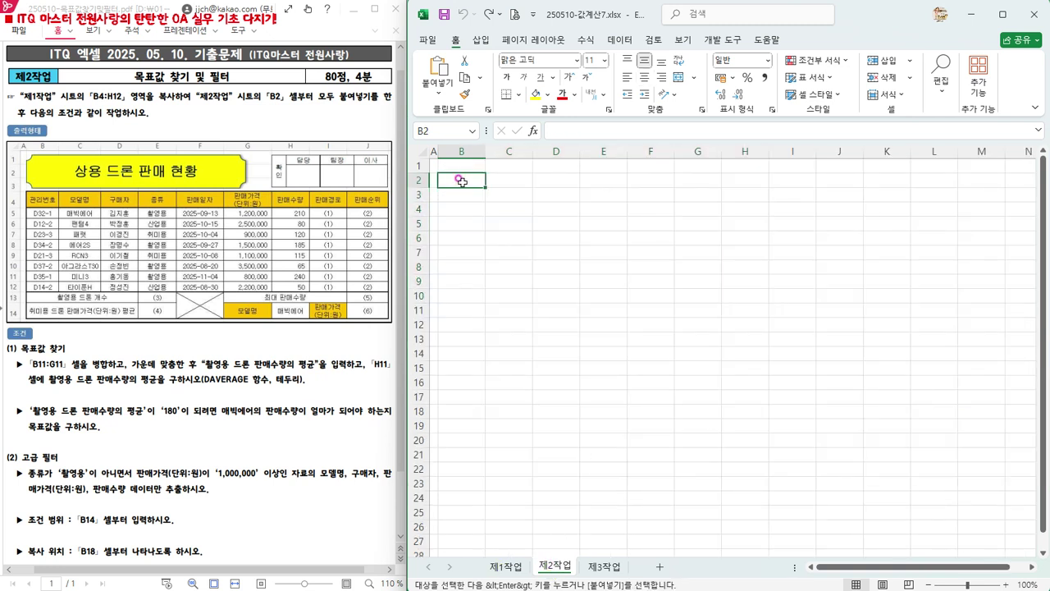
left_click(438, 95)
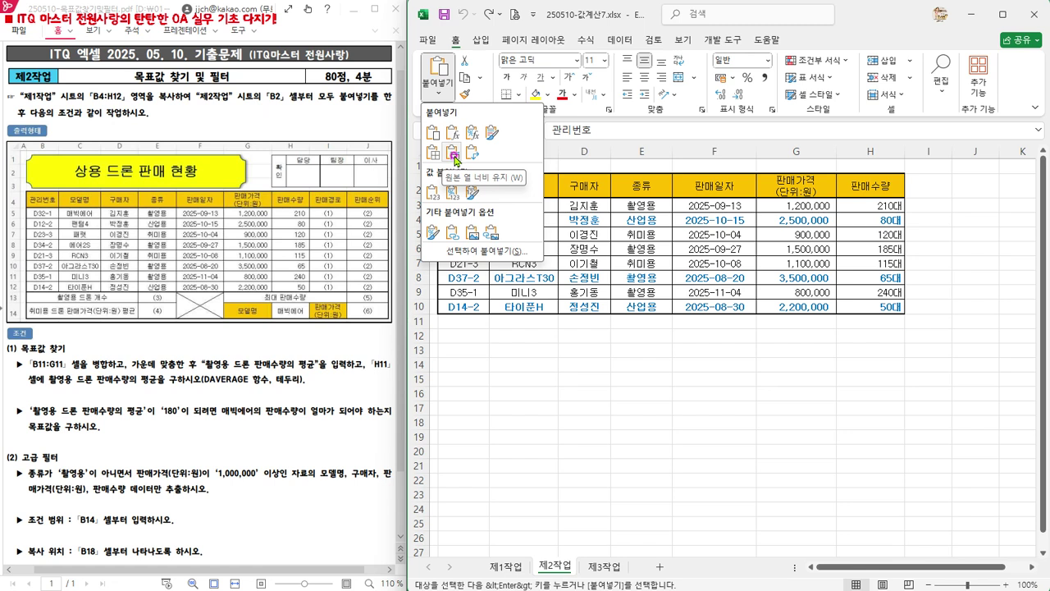
left_click(453, 153)
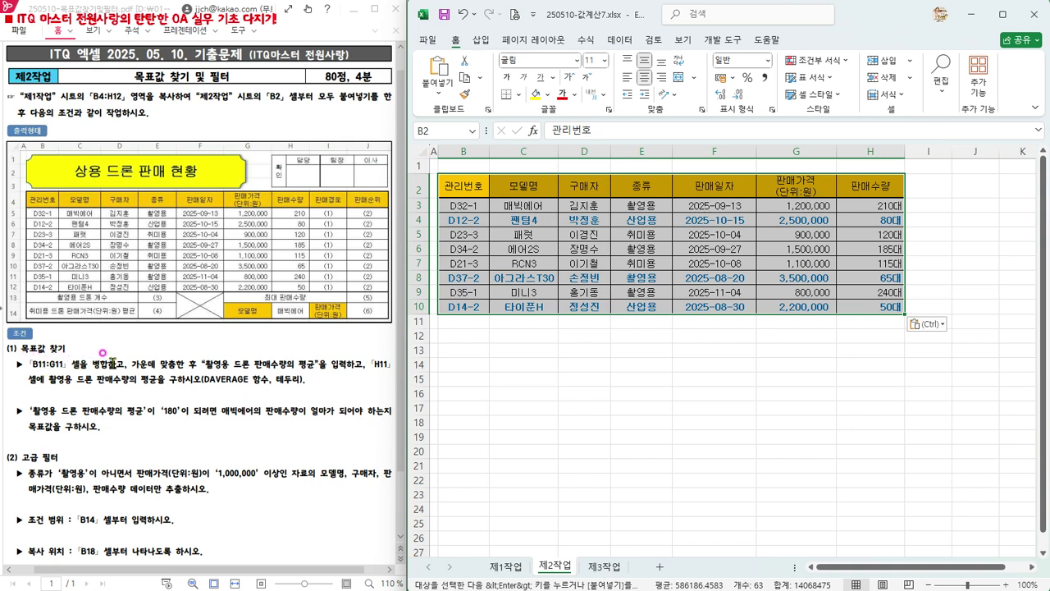
- Merge and center B11:G11 and enter the label "촬영용 드론 판매수량의 평균"
left_click(461, 322)
left_click_drag(476, 319, 775, 319)
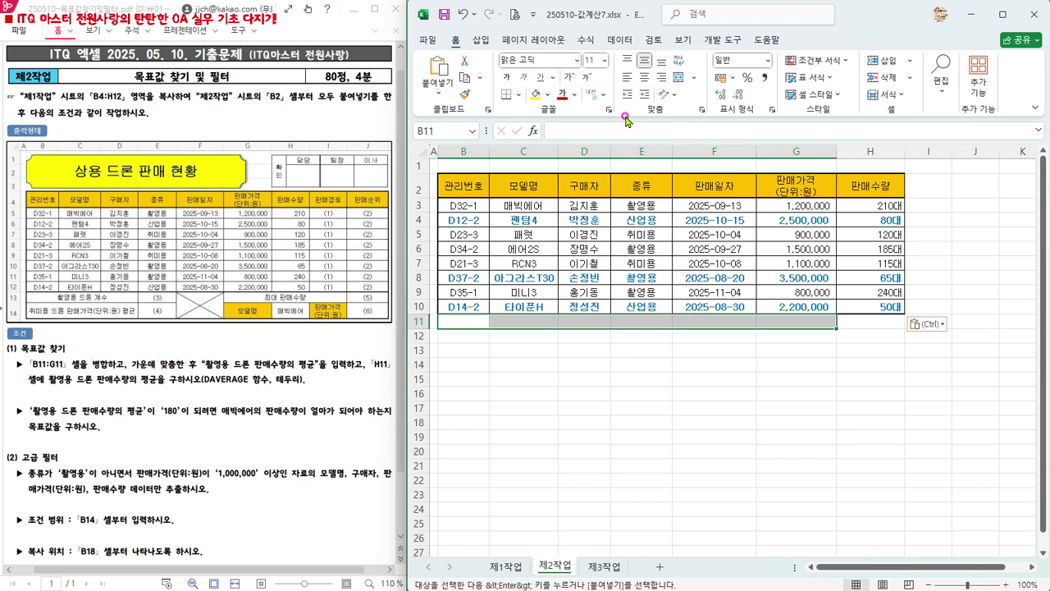
left_click(680, 78)
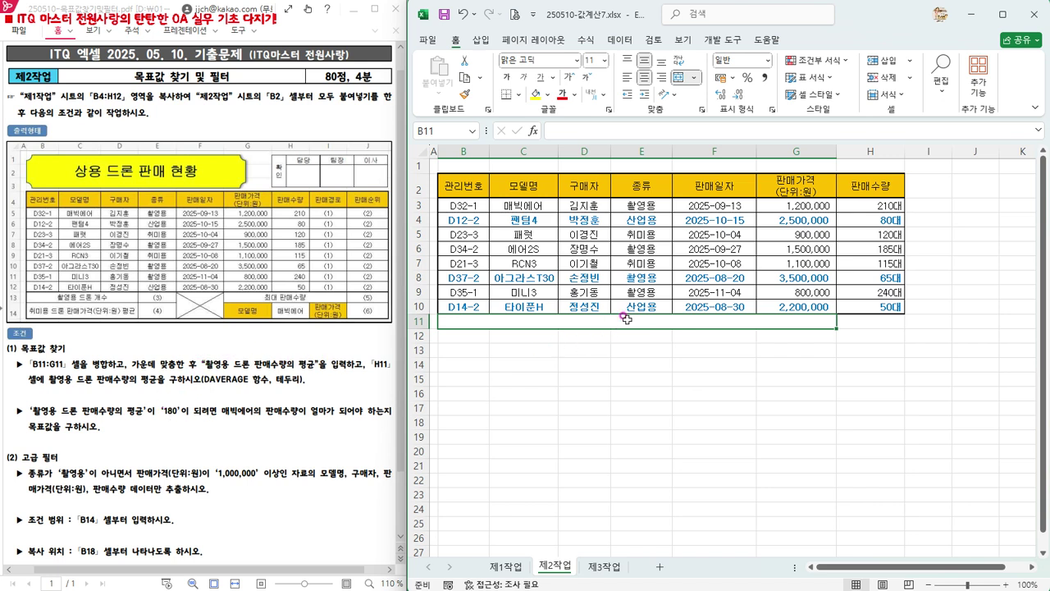
type("활영용 드론 판매수량의 평균")
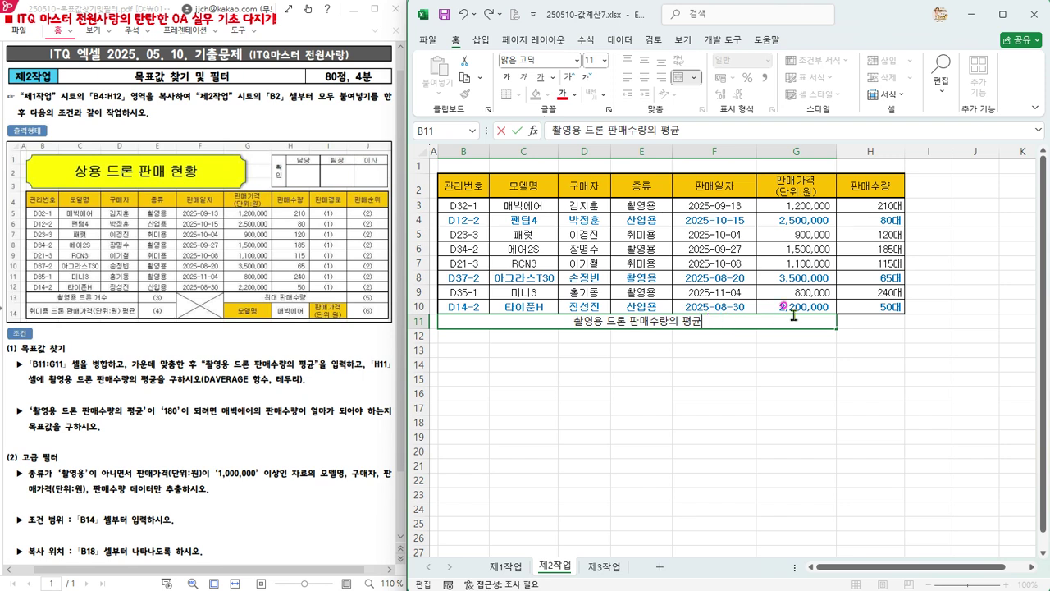
- Start a DAVERAGE formula in H11 with the whole table B2:H10 as its database argument
left_click(860, 322)
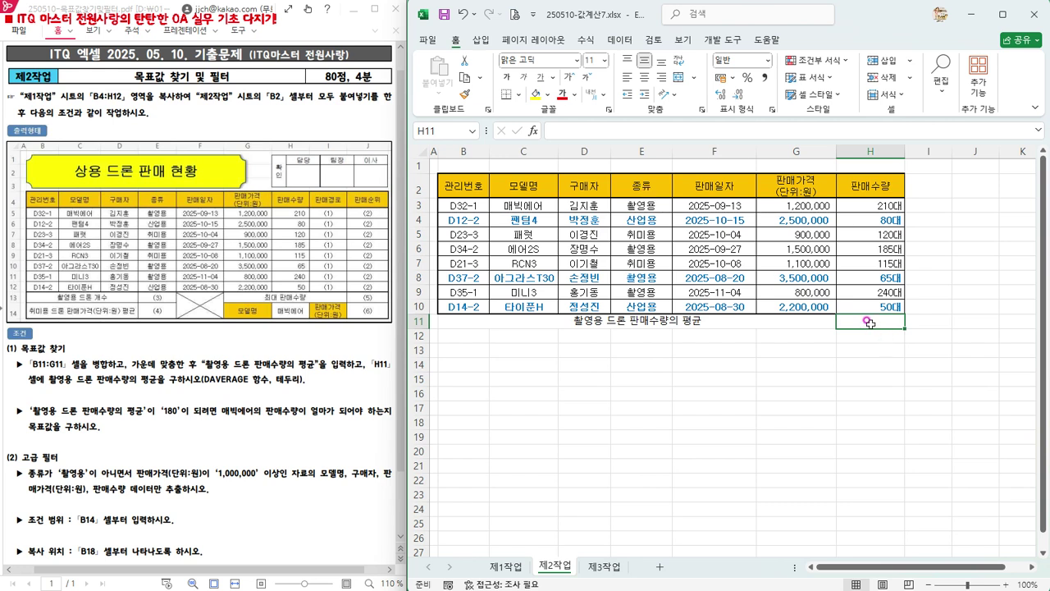
left_click(575, 130)
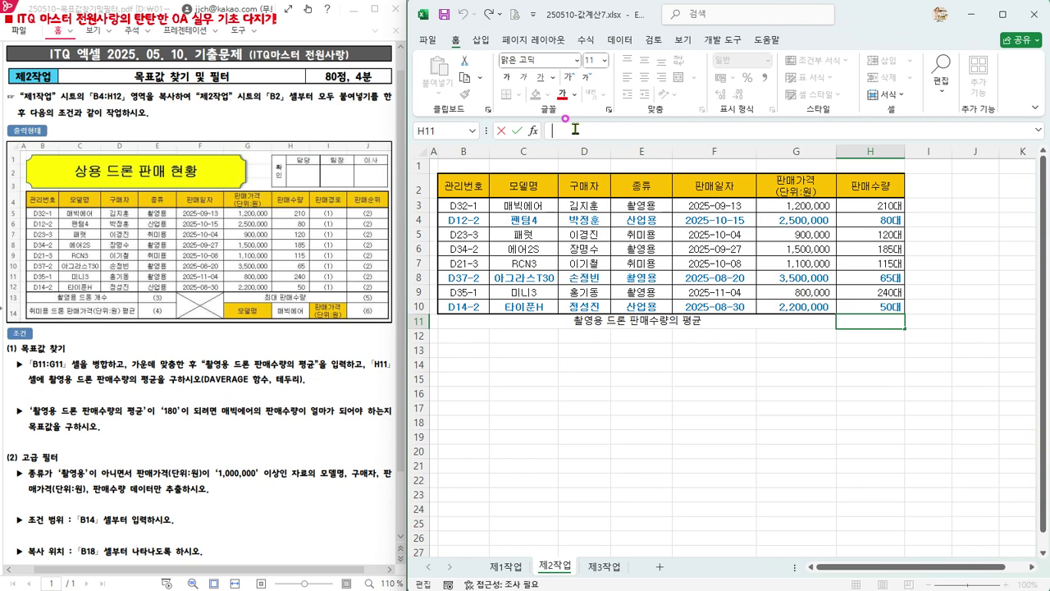
type("=")
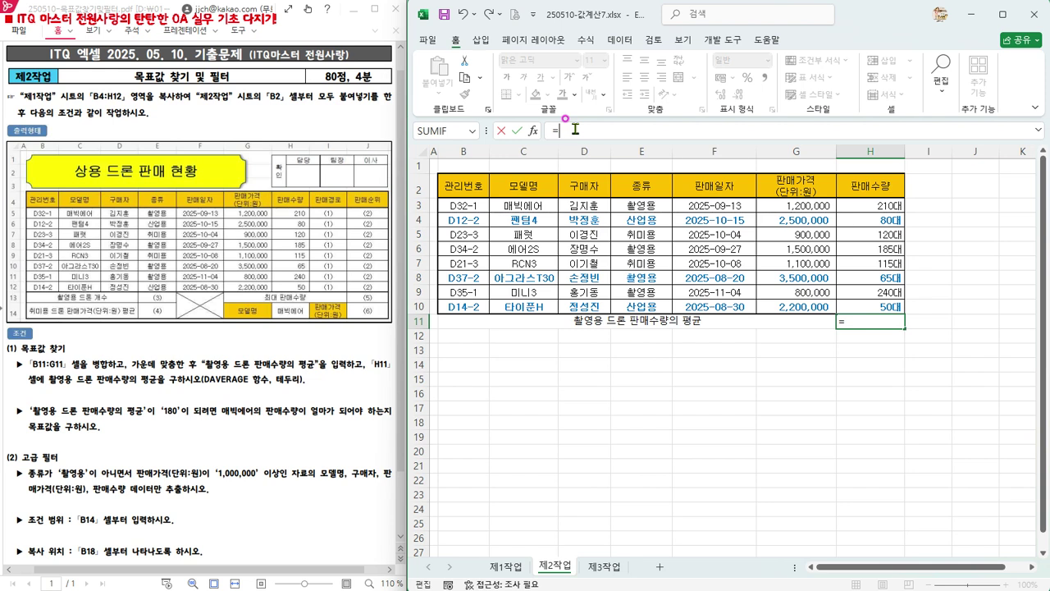
type("D")
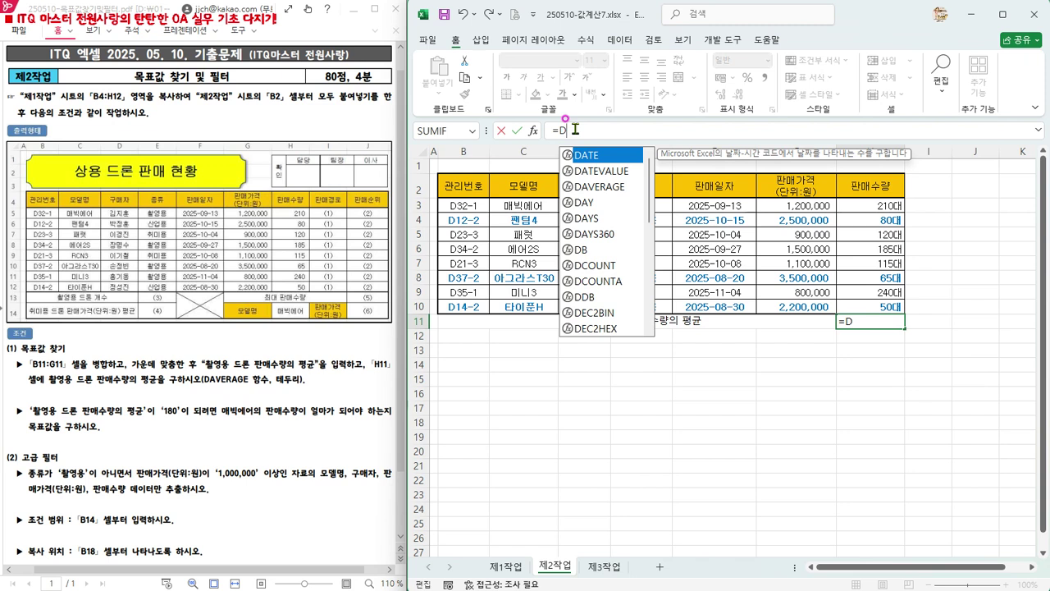
left_click(614, 188)
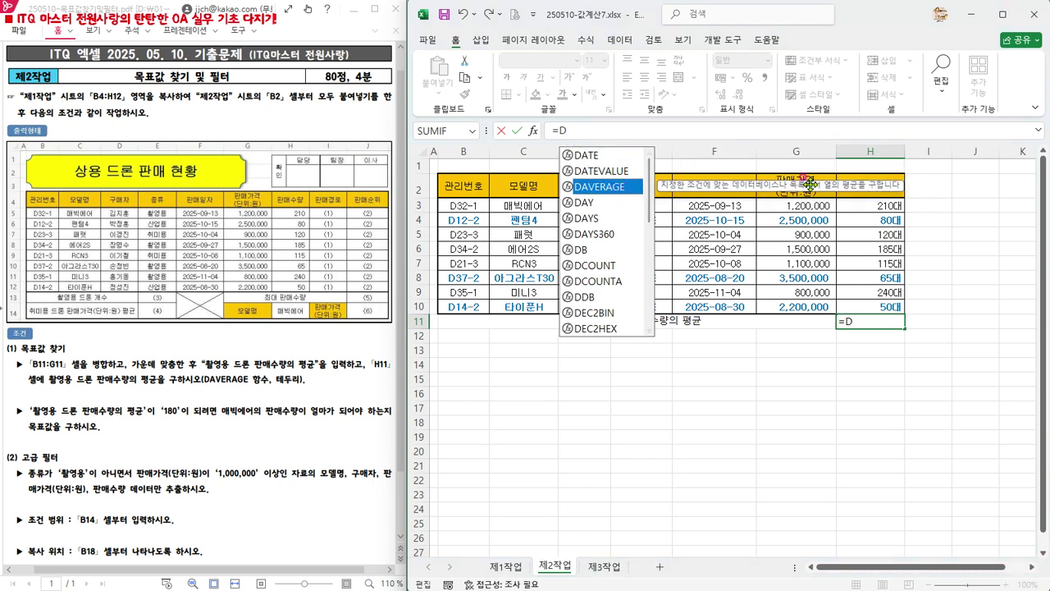
double_click(602, 186)
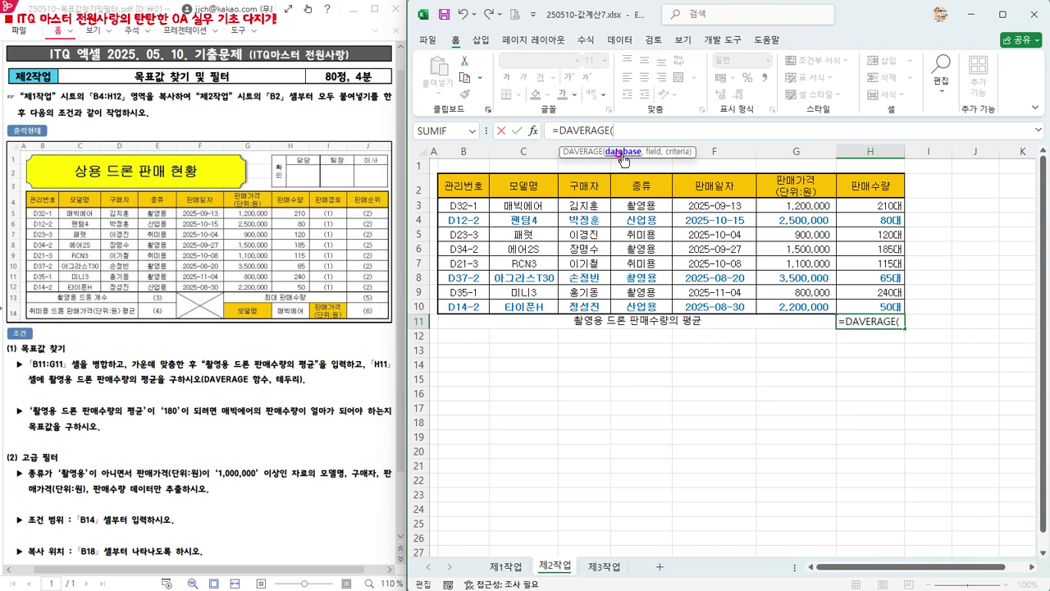
left_click(458, 186)
left_click_drag(457, 186, 855, 299)
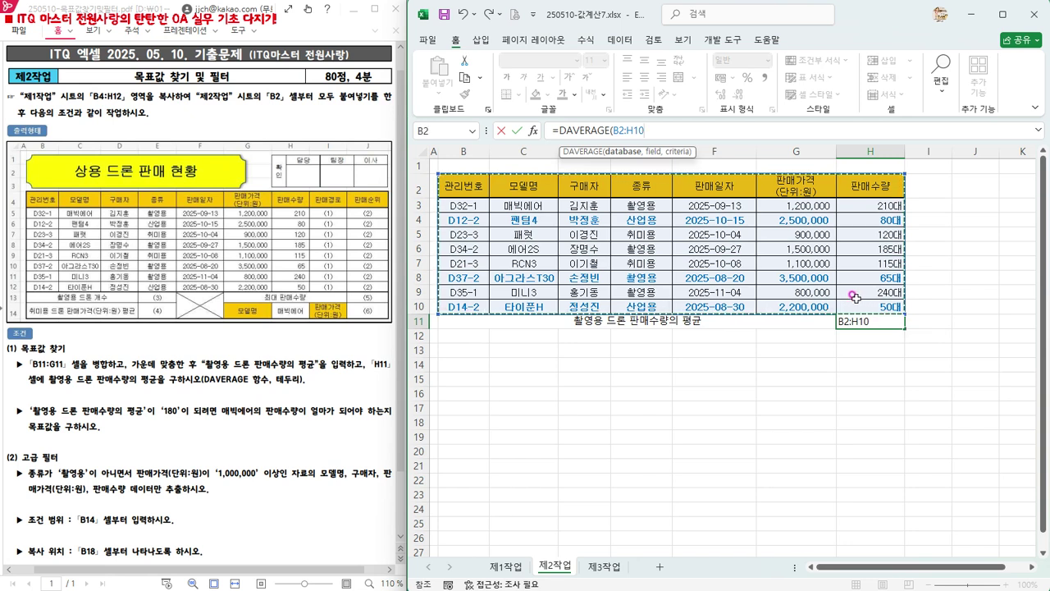
- Complete the H11 DAVERAGE formula with H2 as the field and E2:E3 as the criteria, and enter it
type(",")
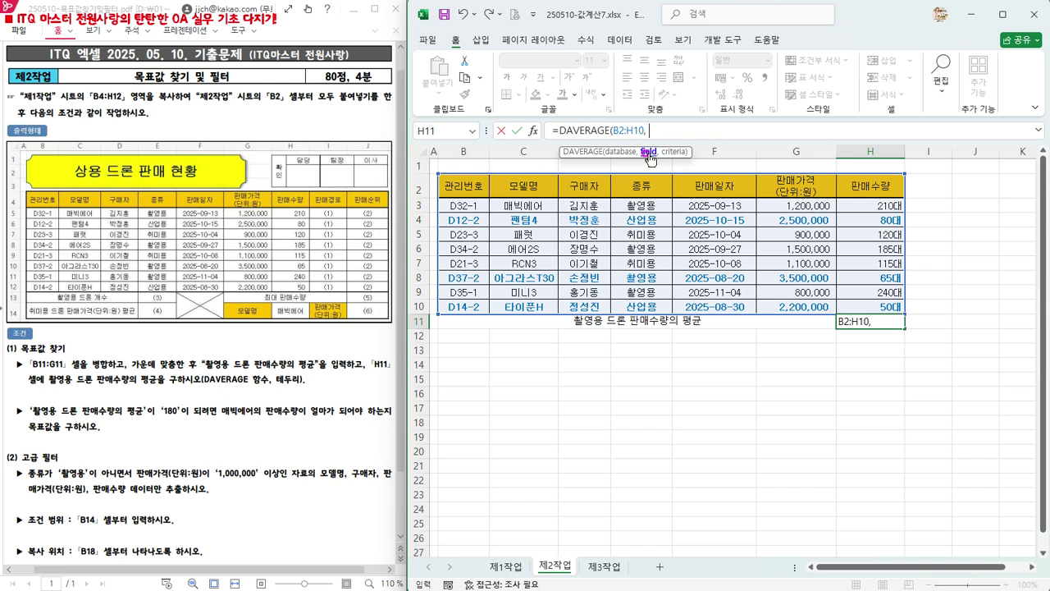
left_click(874, 188)
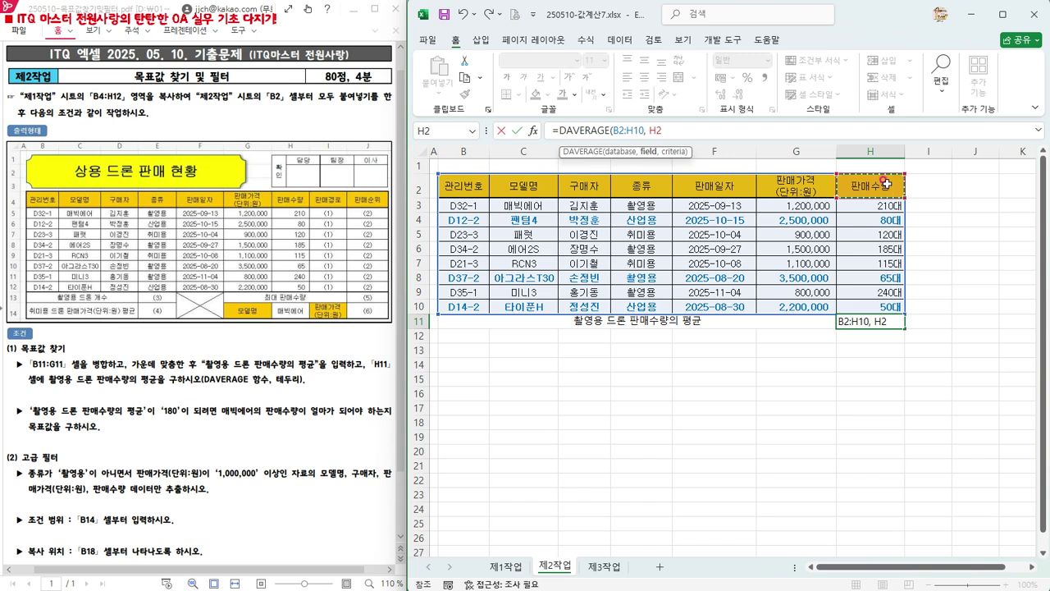
type(",")
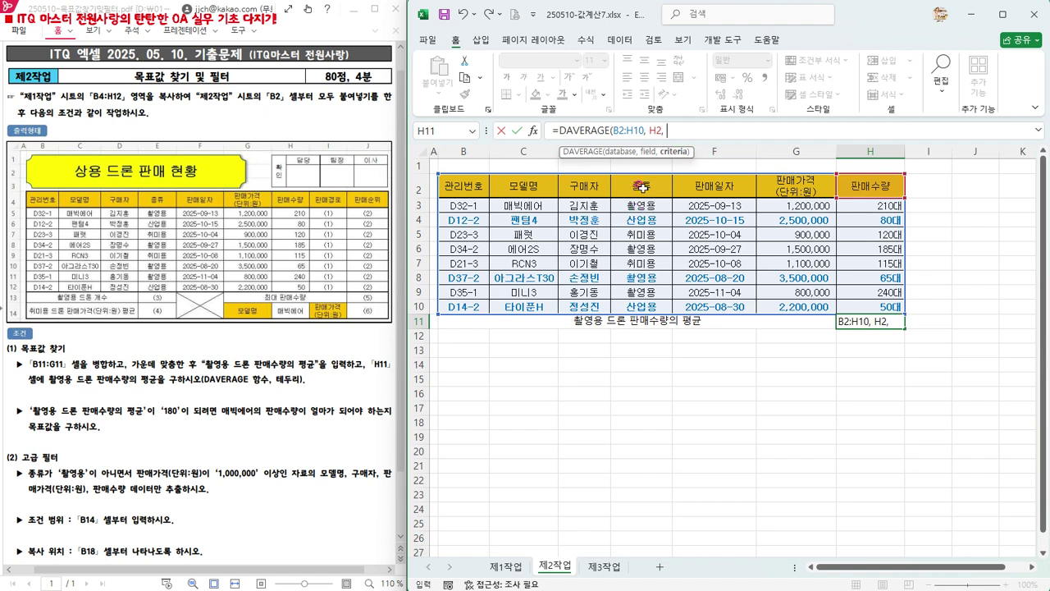
left_click_drag(645, 186, 644, 208)
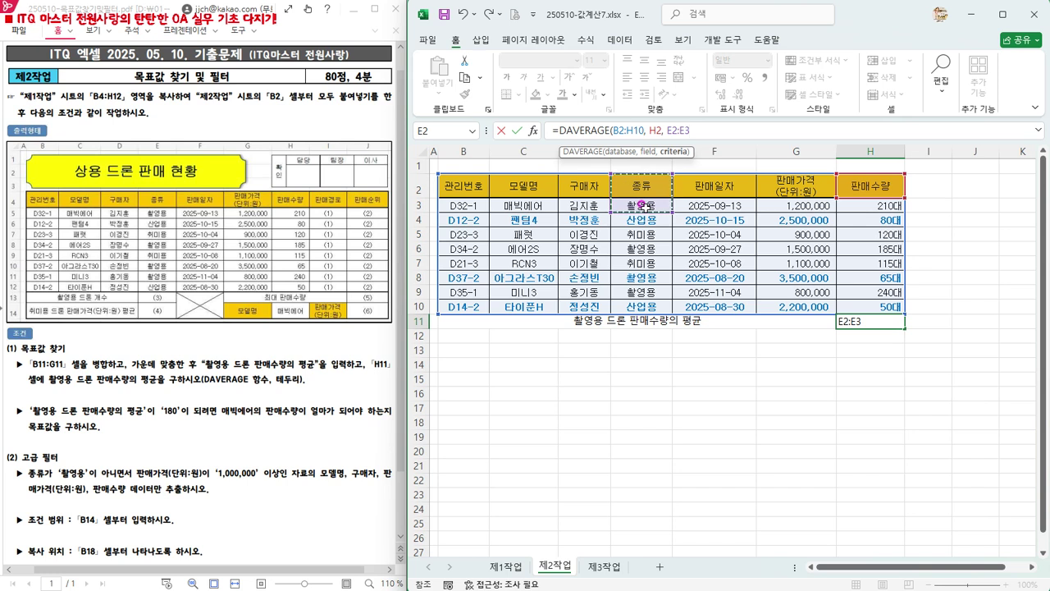
type(")")
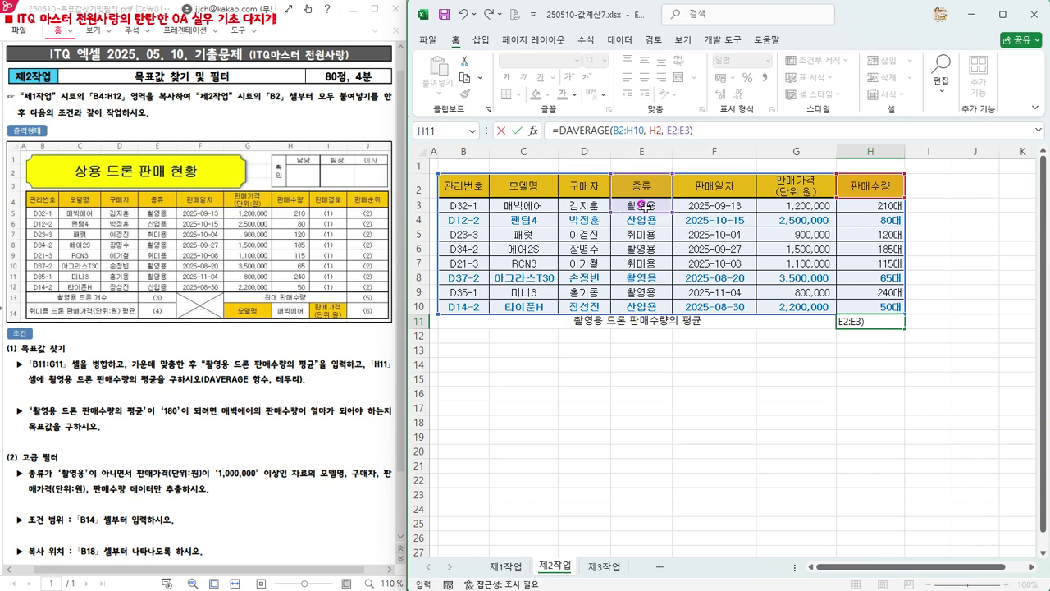
key("Return")
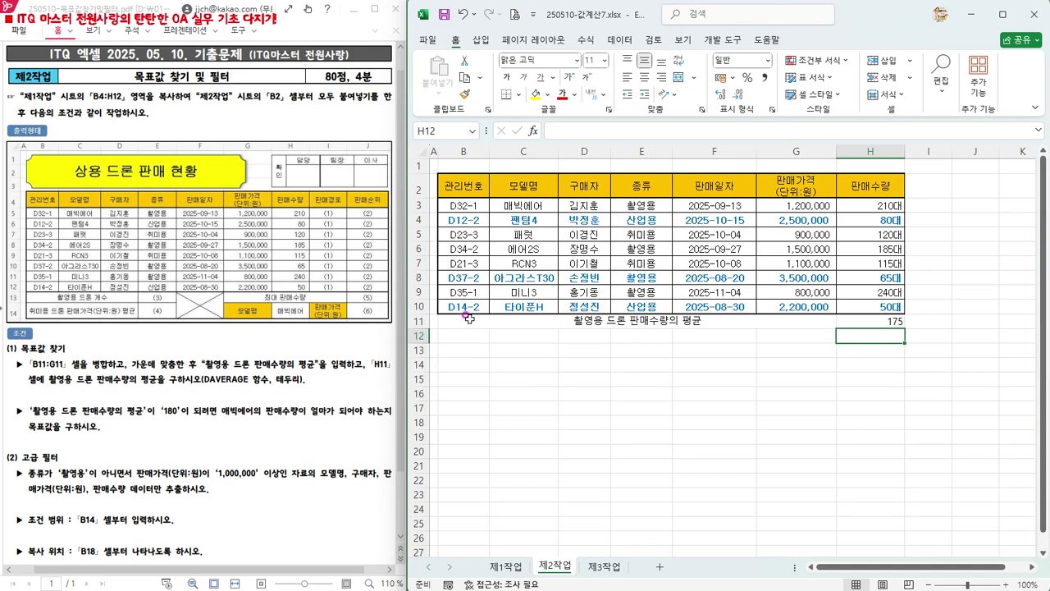
- Apply all borders (모든 테두리) to the average row B11:H11
left_click_drag(468, 319, 896, 320)
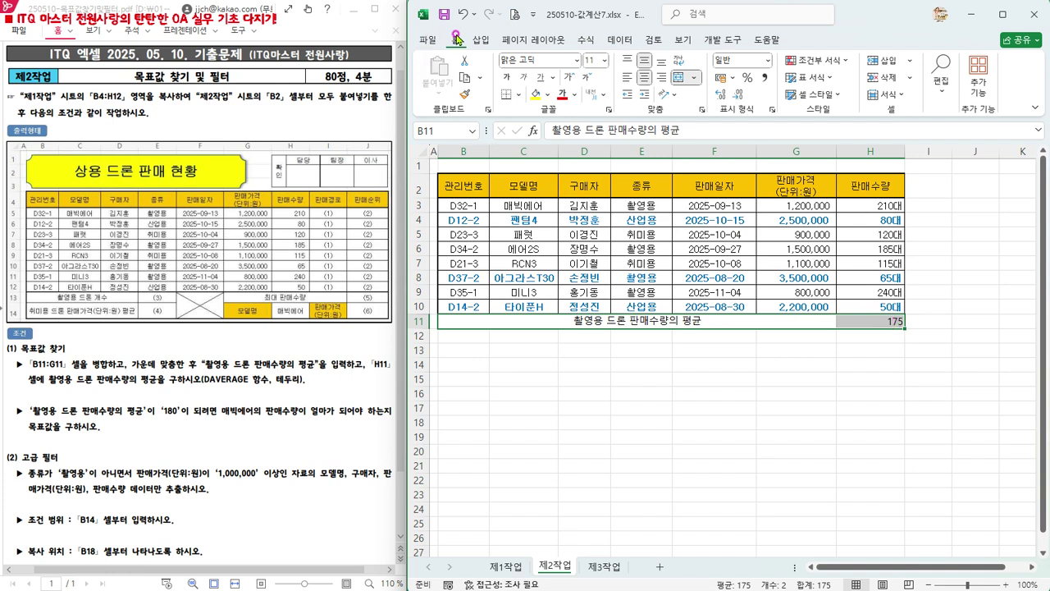
left_click(518, 96)
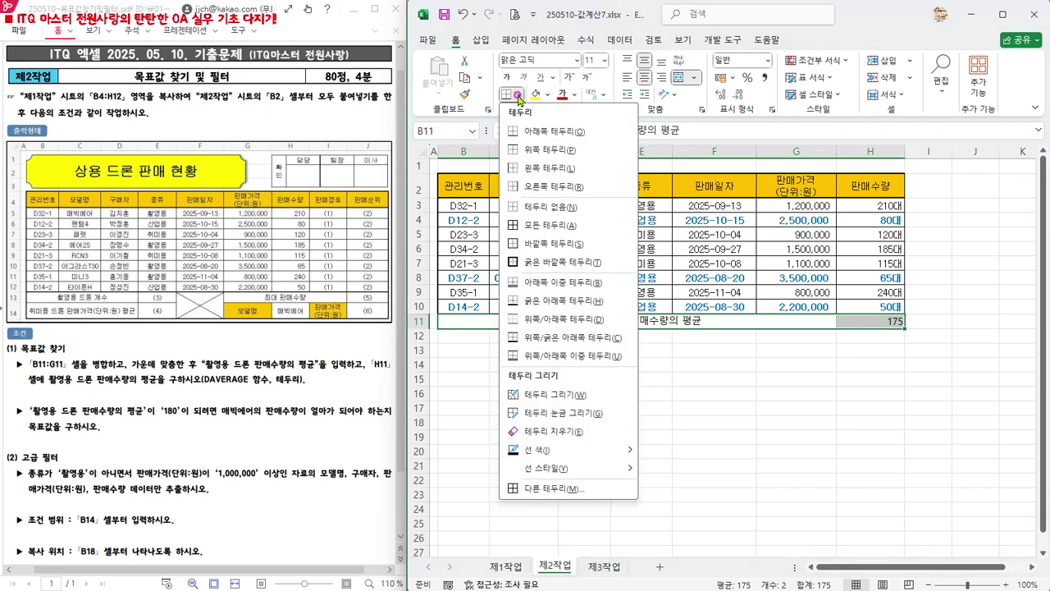
left_click(548, 225)
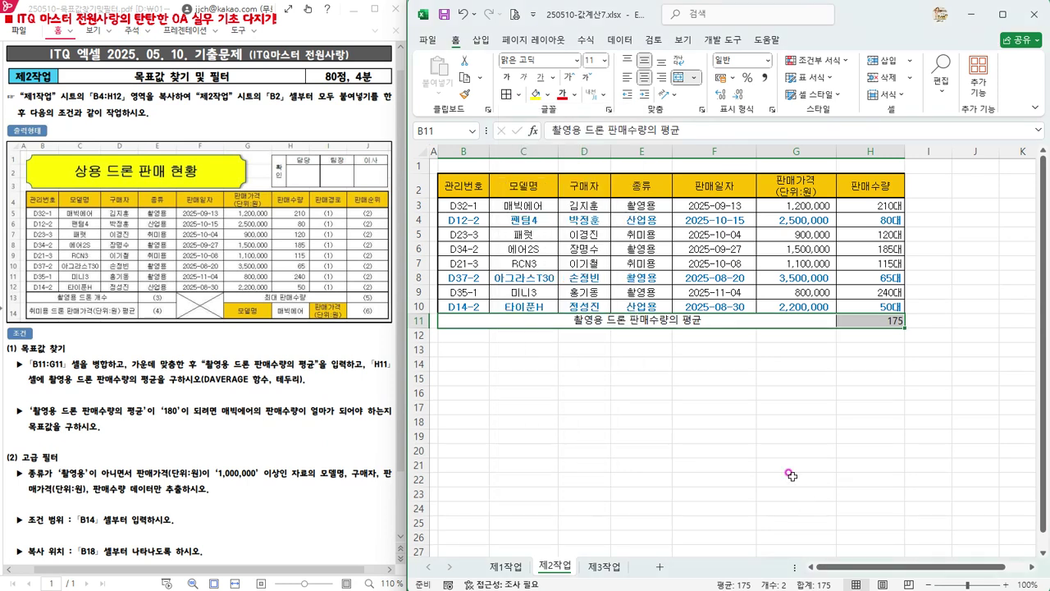
left_click(792, 475)
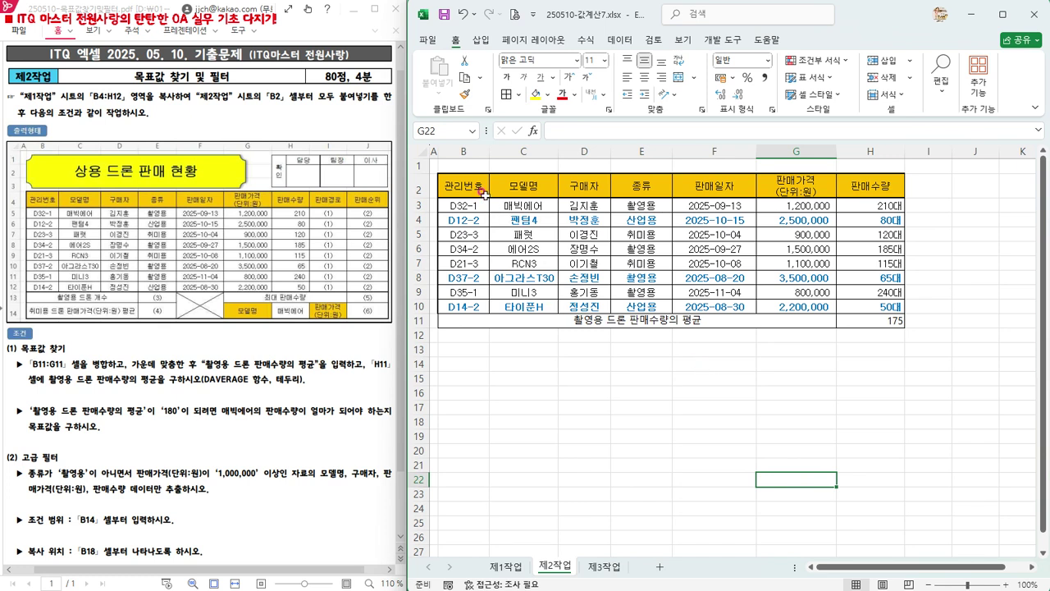
- Apply a thick outside border (굵은 바깥쪽 테두리) around the table B2:H11 and around the average row B11:H11
left_click_drag(466, 188, 892, 319)
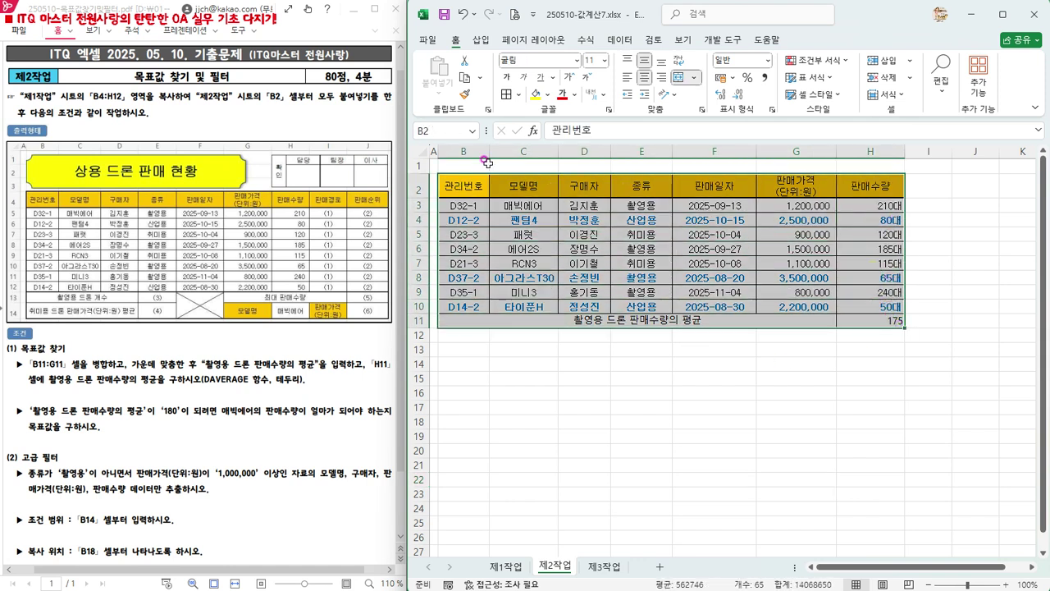
left_click(517, 92)
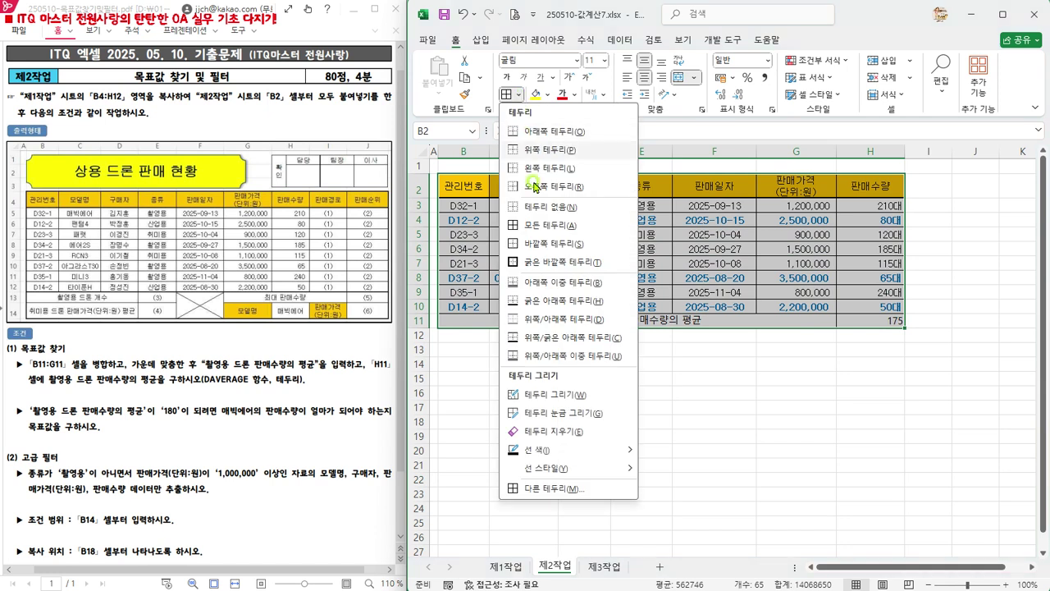
left_click(549, 263)
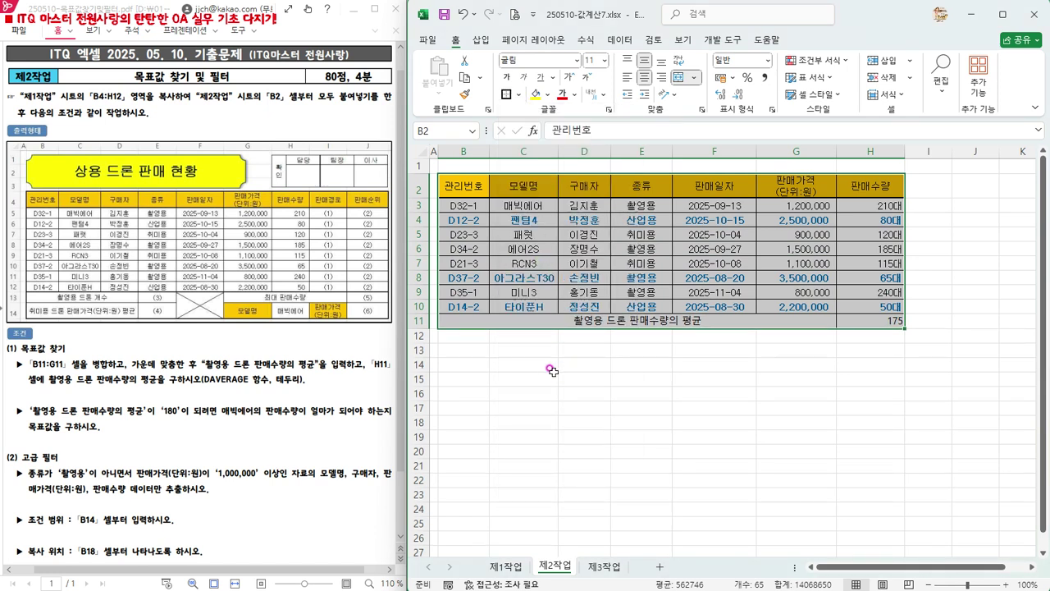
left_click(476, 320)
left_click_drag(592, 319, 855, 320)
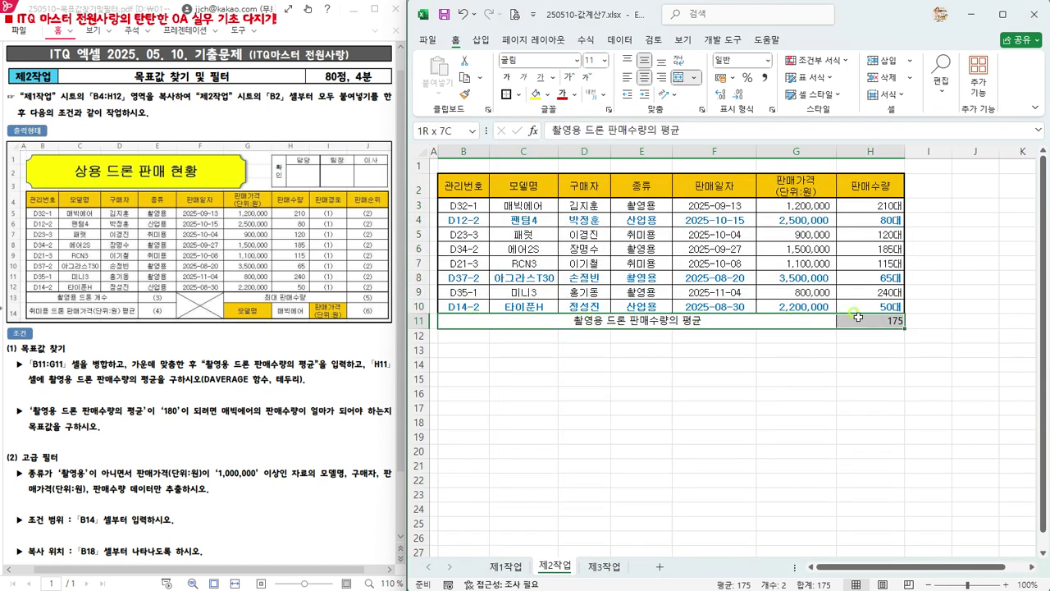
left_click(506, 96)
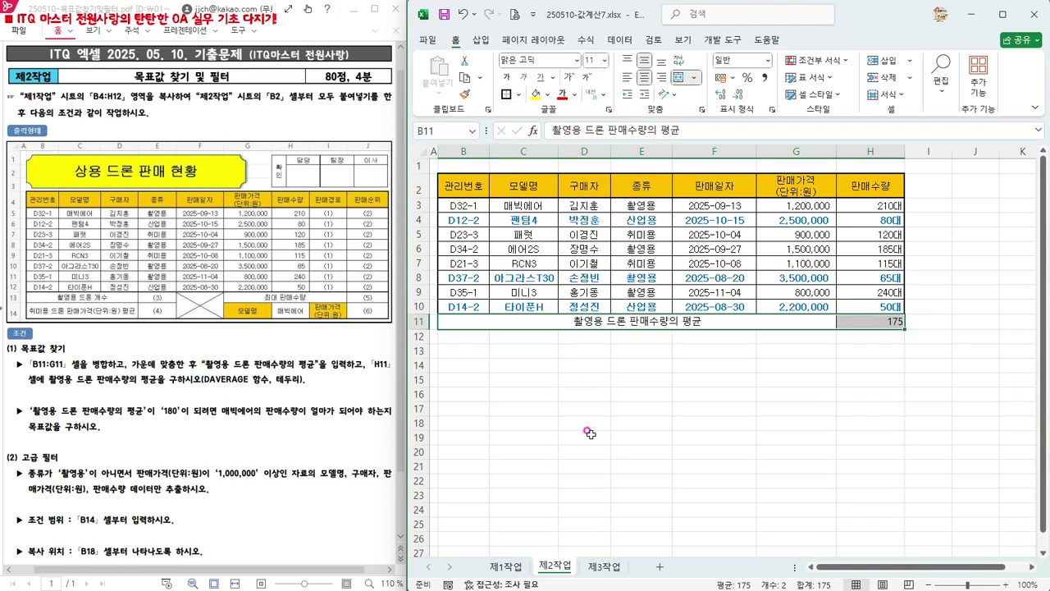
left_click(586, 435)
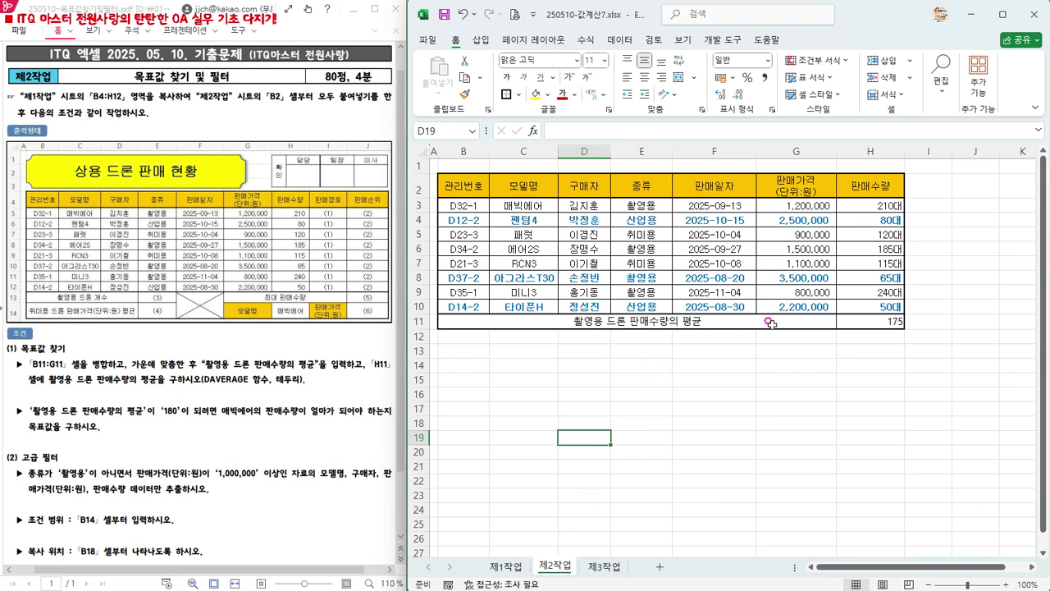
- Start Goal Seek (목표값 찾기) with the DAVERAGE result in H11 as the formula cell
left_click(886, 321)
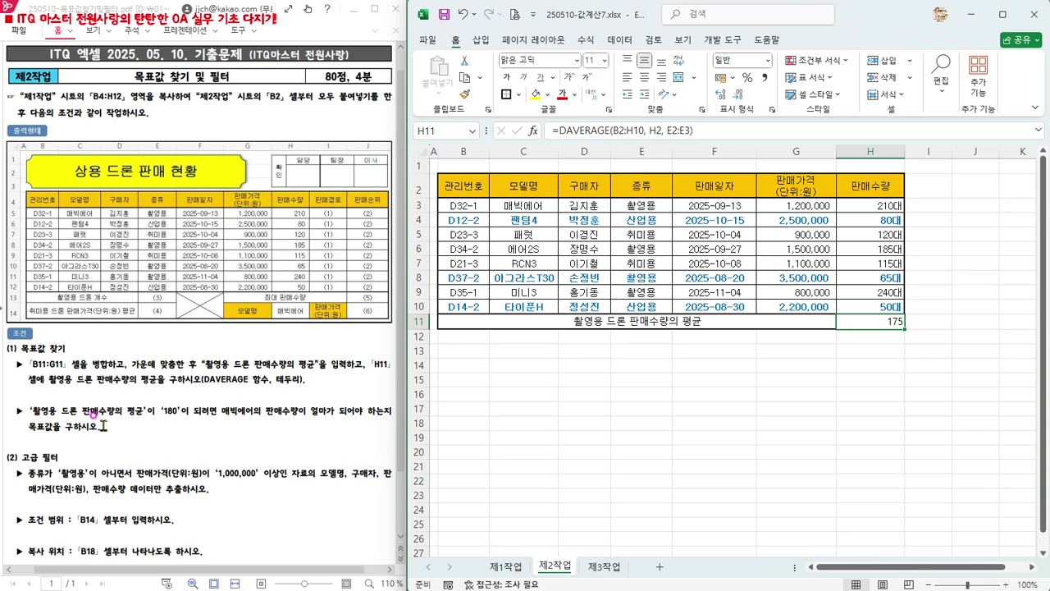
left_click(878, 322)
left_click(527, 206)
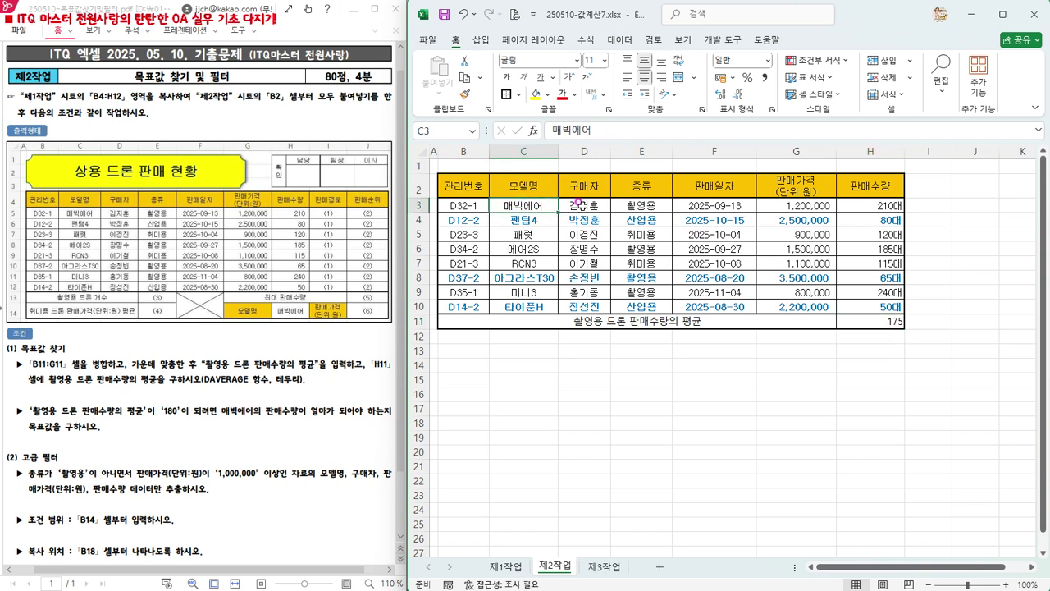
left_click(875, 206)
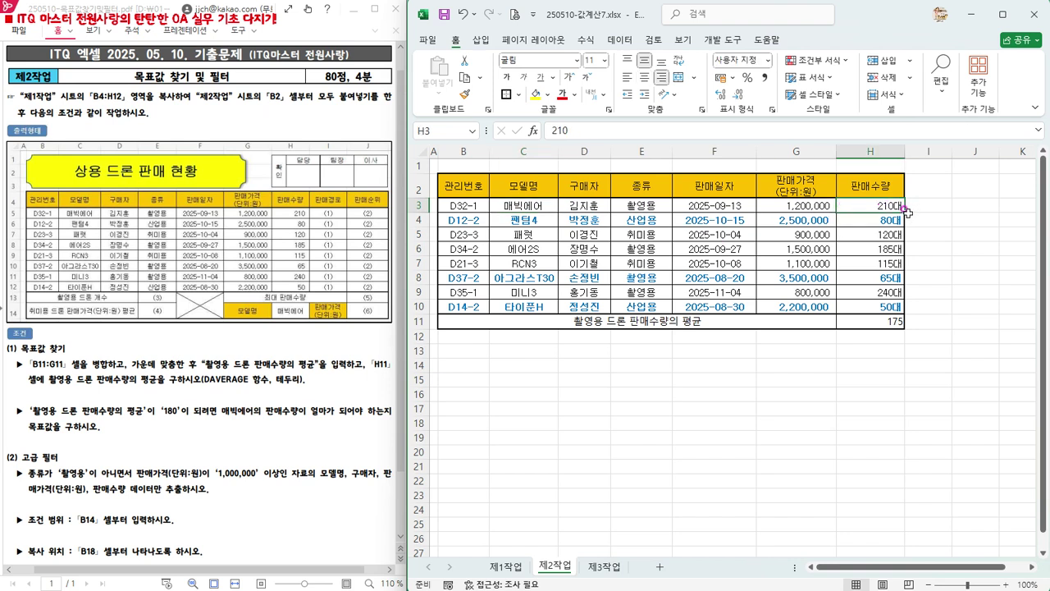
left_click(884, 320)
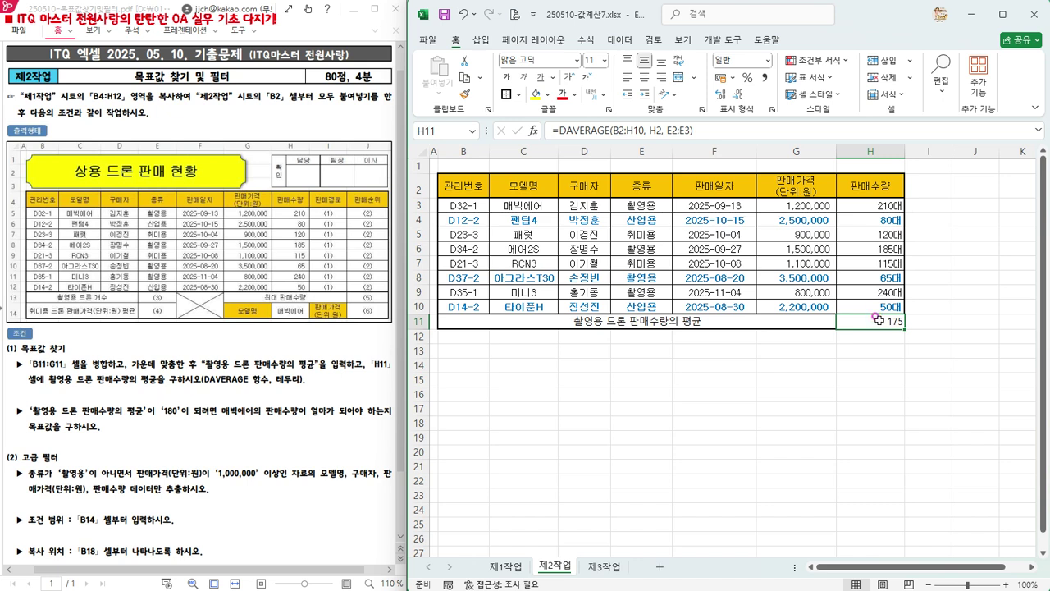
left_click(620, 41)
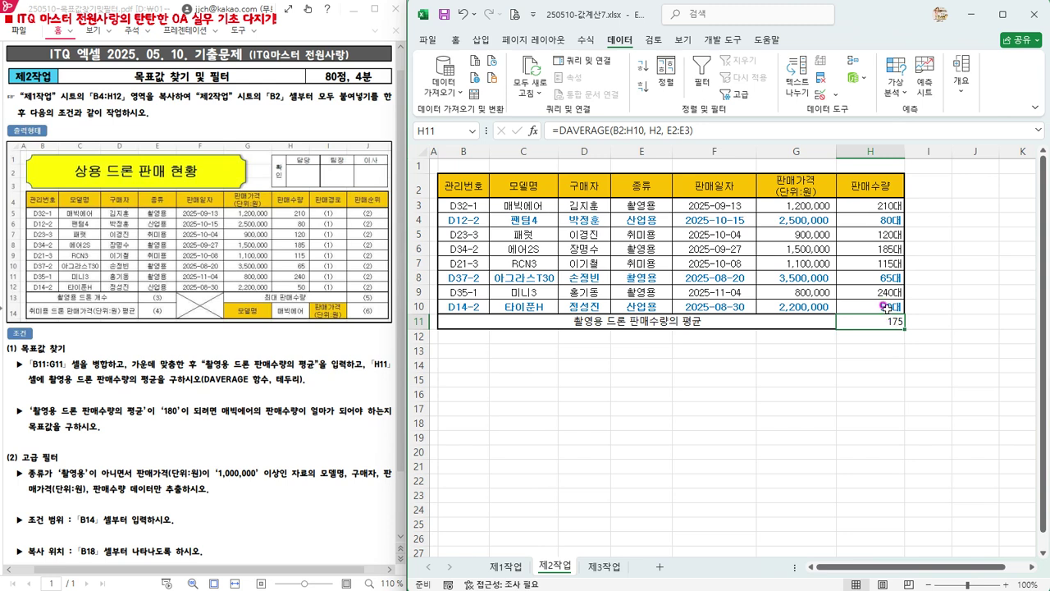
left_click(903, 90)
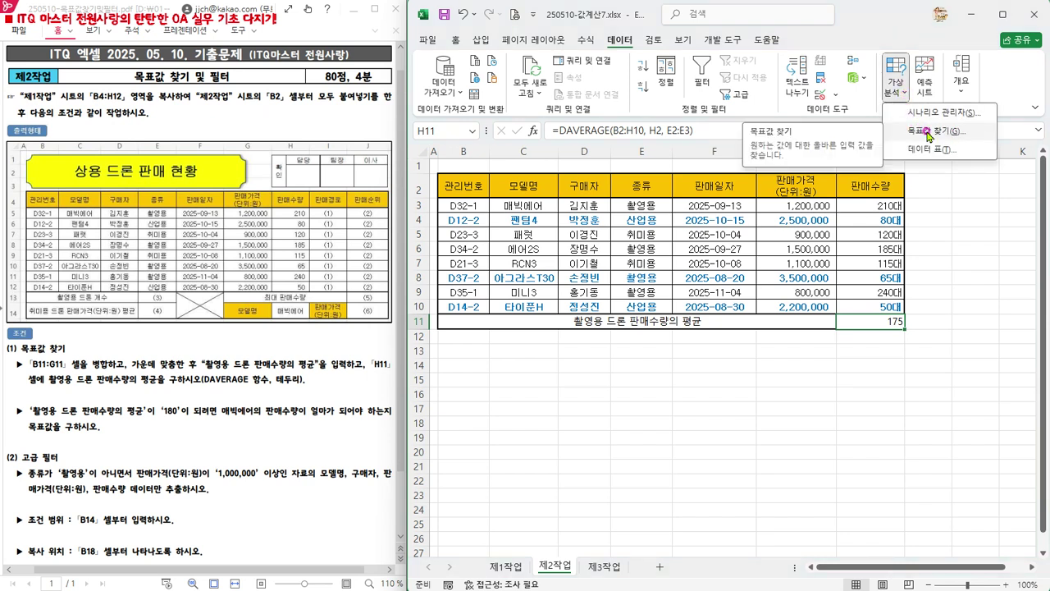
left_click(929, 133)
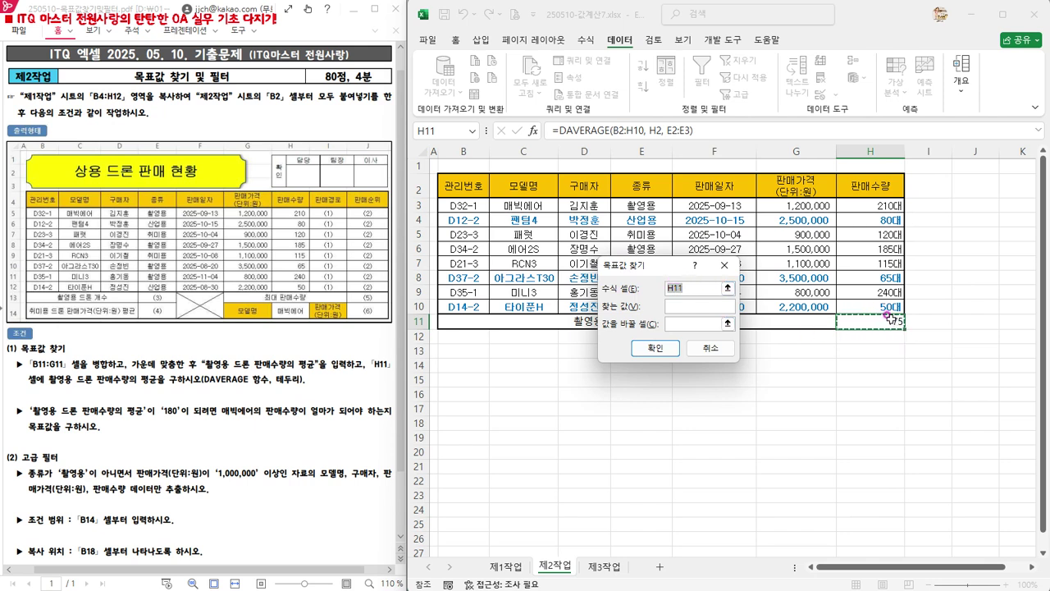
- Seek the target value 180 by changing the 매빅에어 sales quantity in H3, and accept the solution
left_click(682, 306)
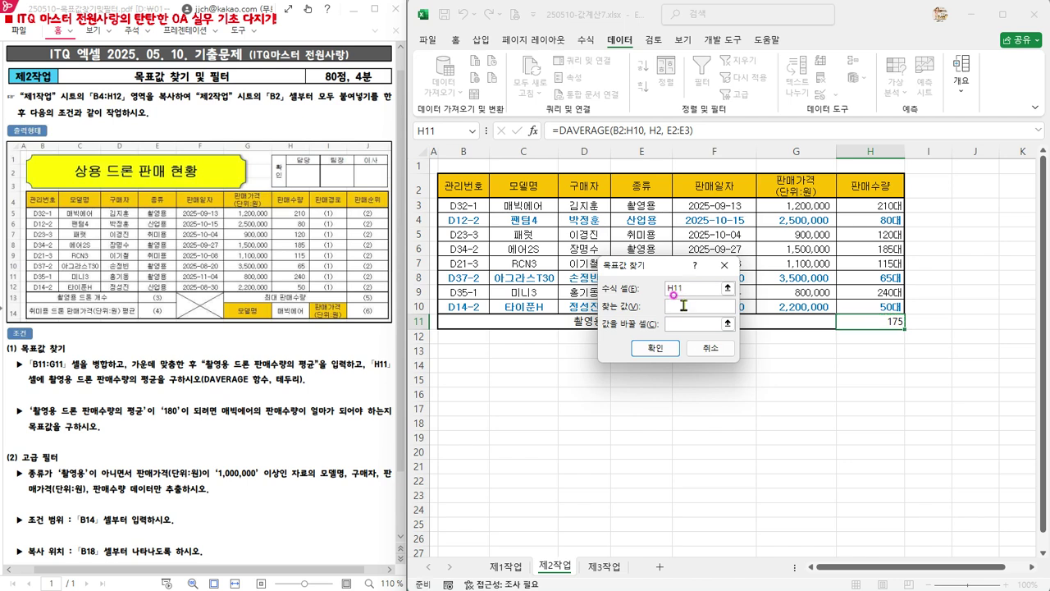
type("180")
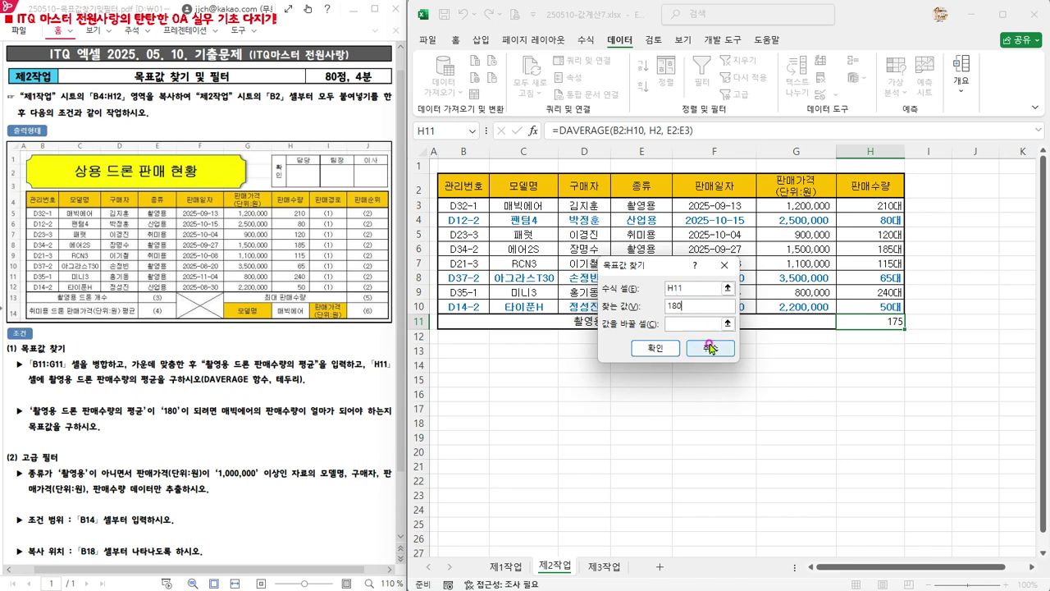
left_click(697, 325)
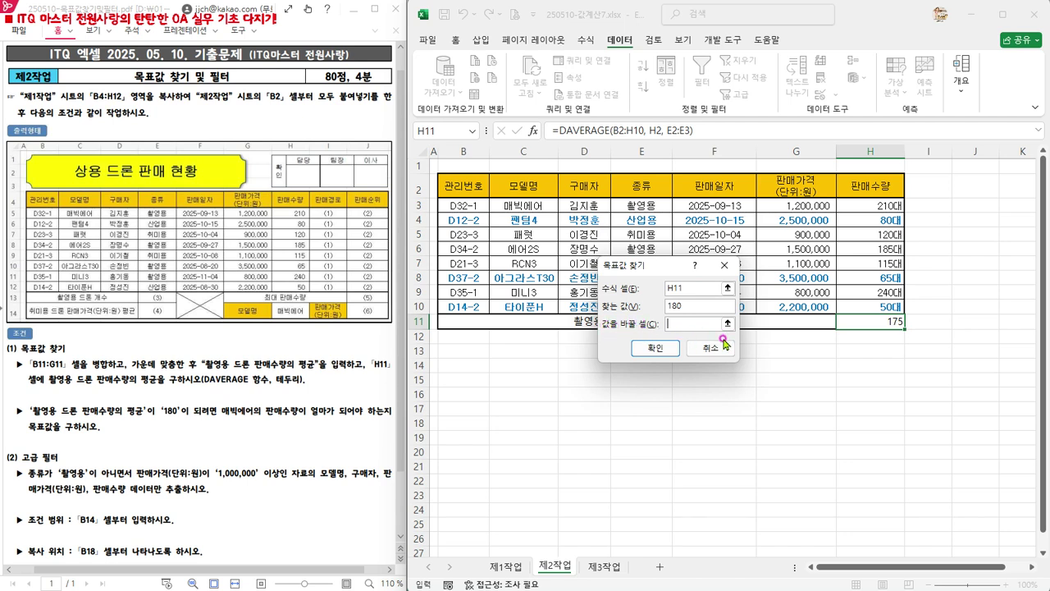
left_click(881, 204)
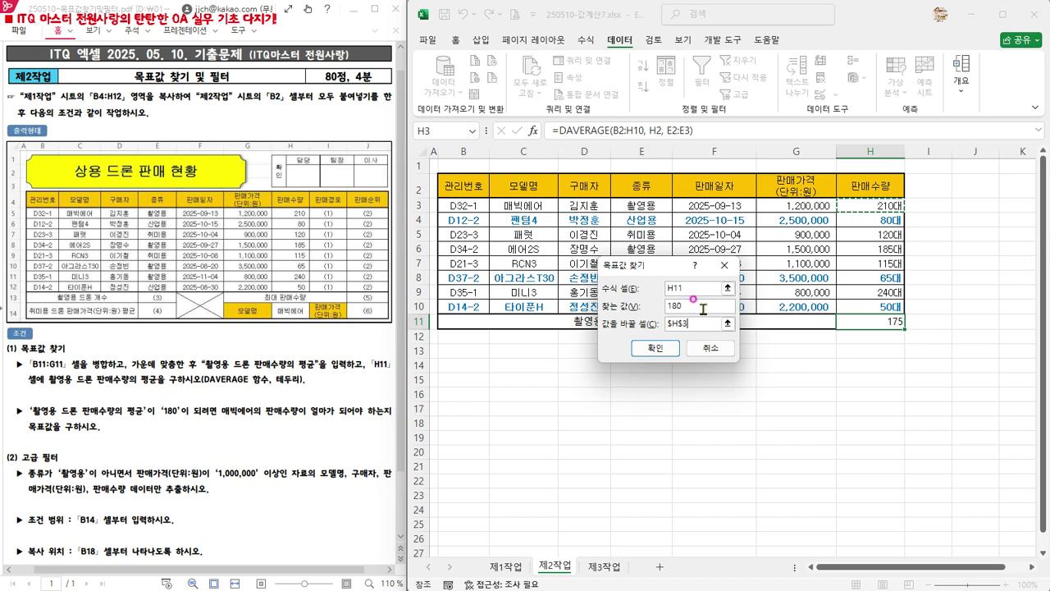
left_click(661, 349)
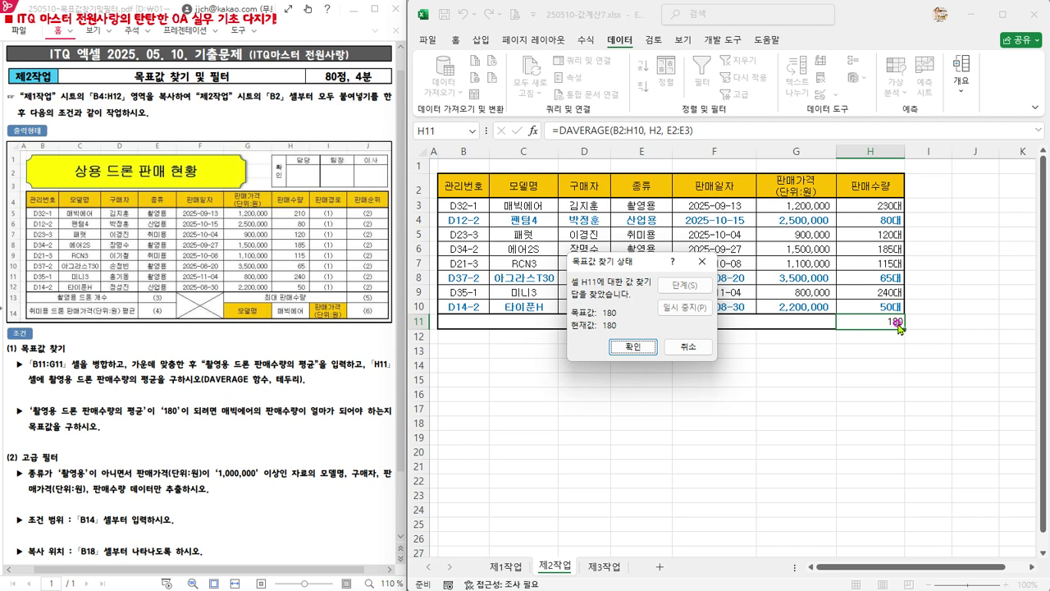
left_click(632, 346)
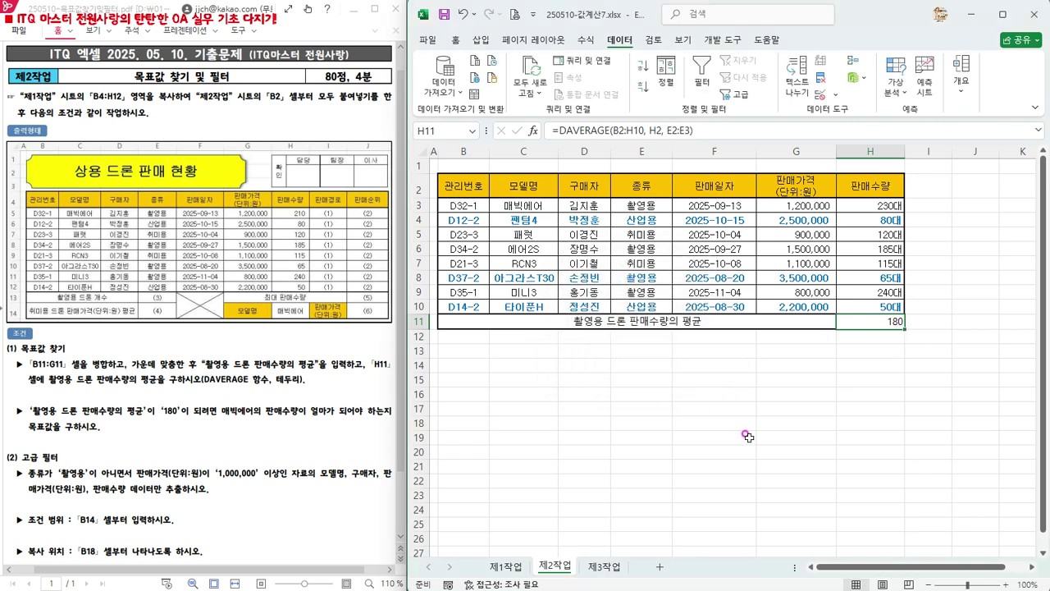
left_click(888, 204)
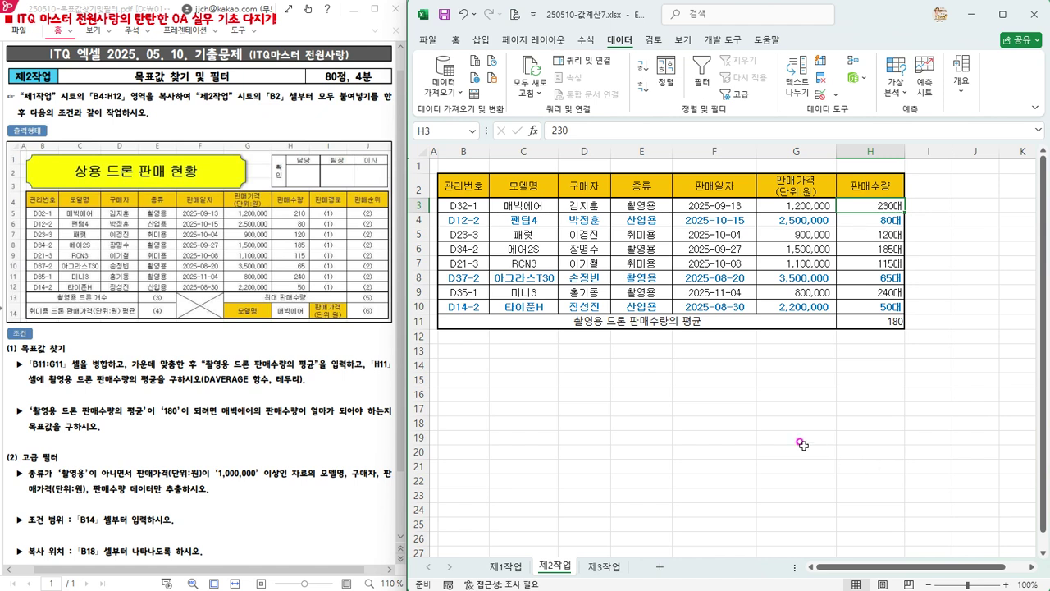
- Save the workbook under the new name 250510-목표값.xlsx in the 바탕 화면 folder
left_click(429, 40)
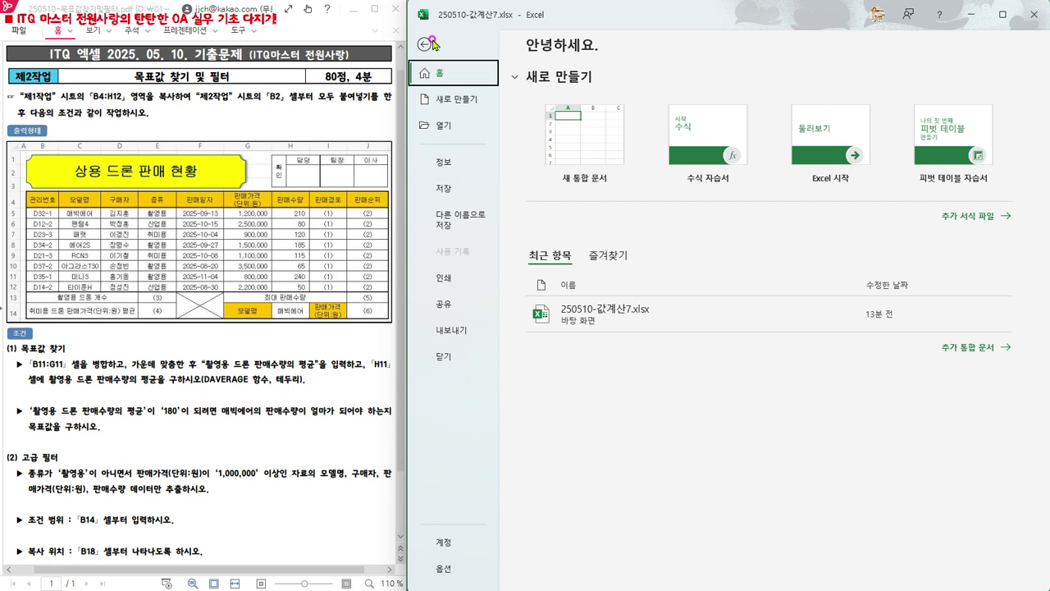
left_click(469, 219)
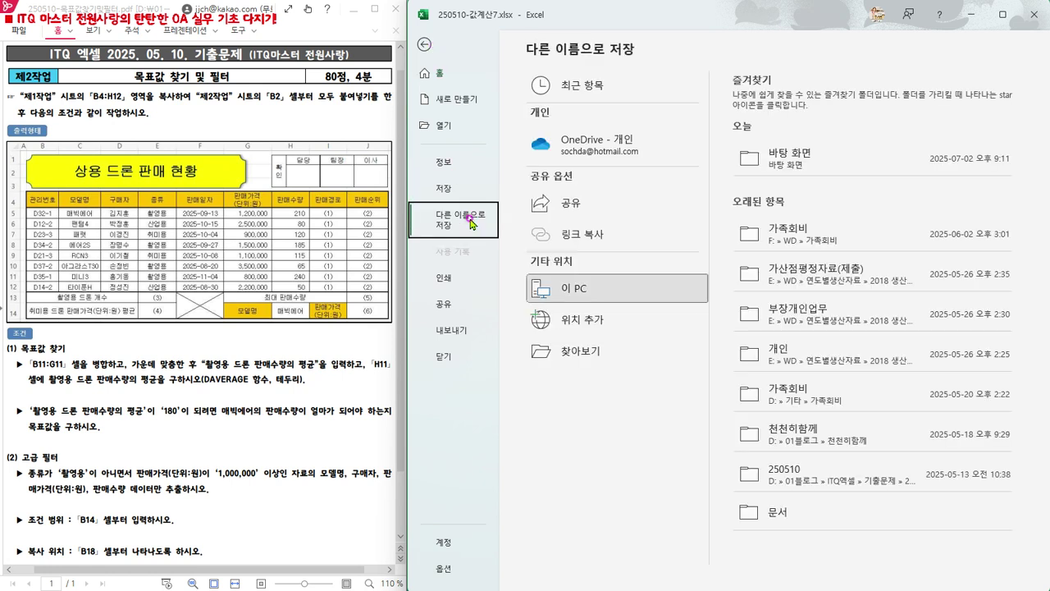
left_click(584, 355)
left_click(582, 353)
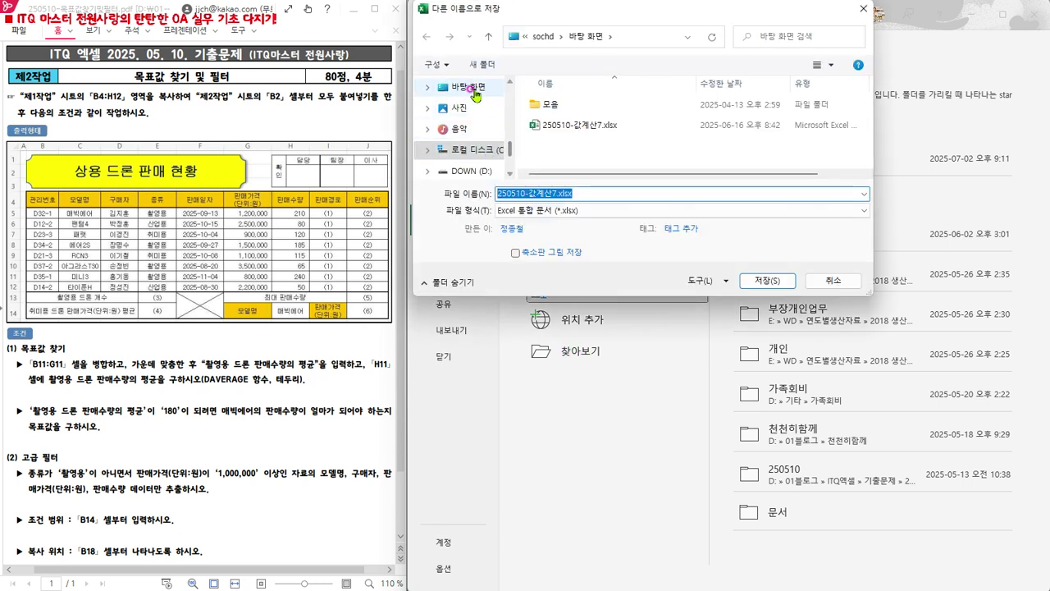
left_click(472, 89)
left_click(530, 194)
left_click_drag(529, 194, 559, 192)
key("BackSpace")
type("목표값")
key("Return")
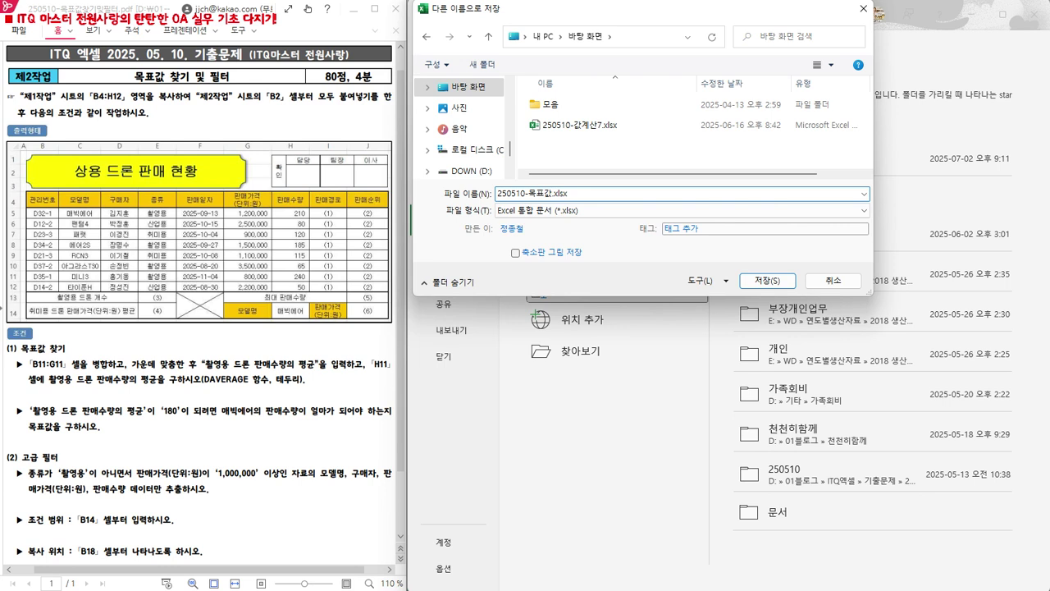
left_click(761, 281)
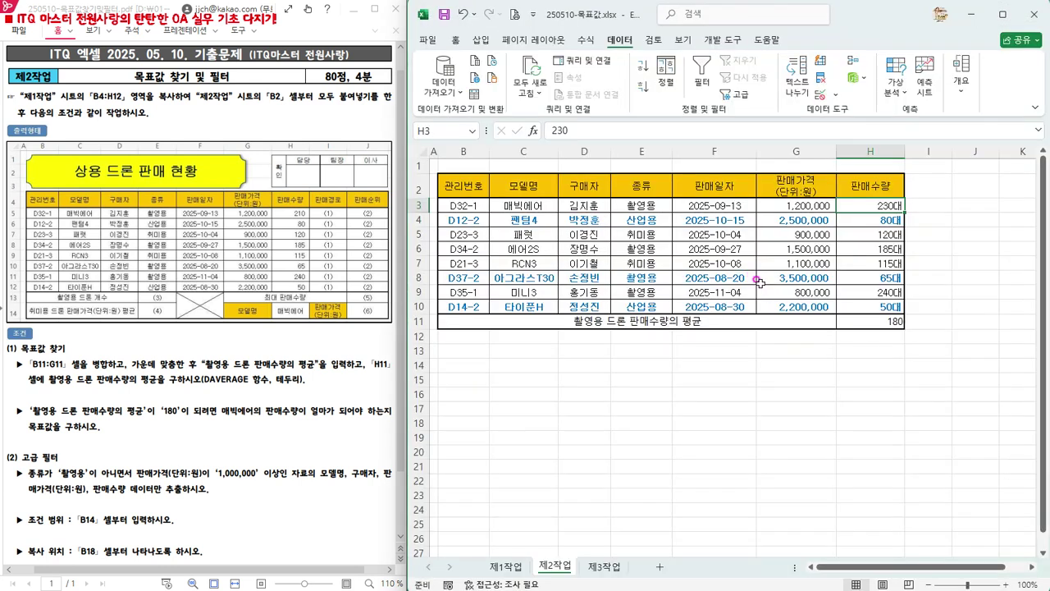